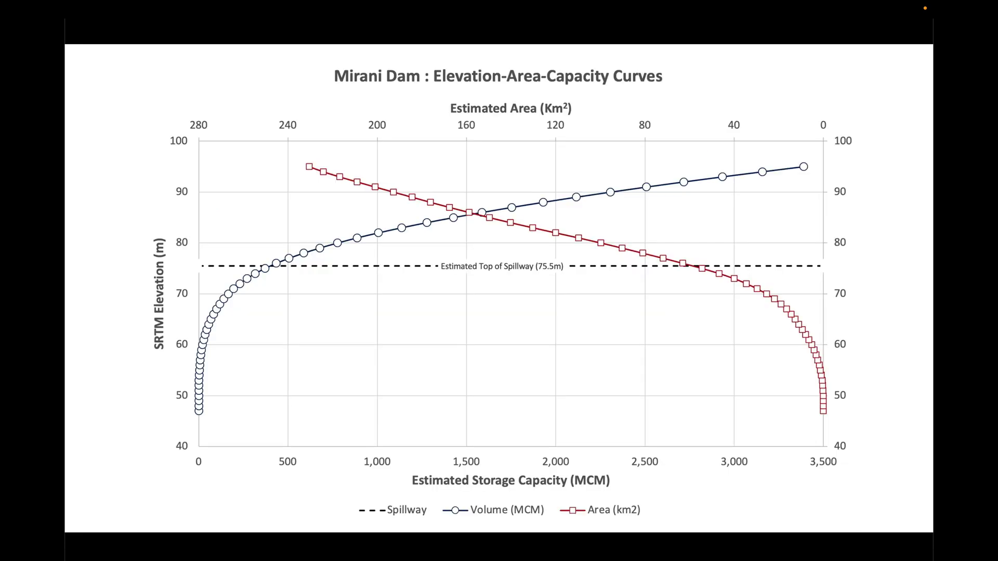
key("Right")
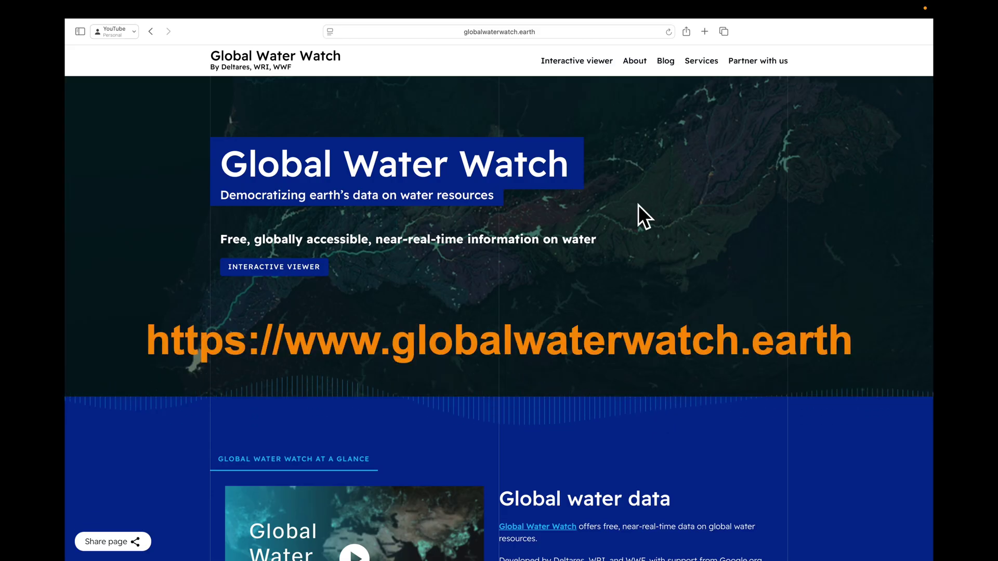
Step: Open the Global Water Watch interactive map and zoom in on Mirani Reservoir near Turbat
left_click(571, 66)
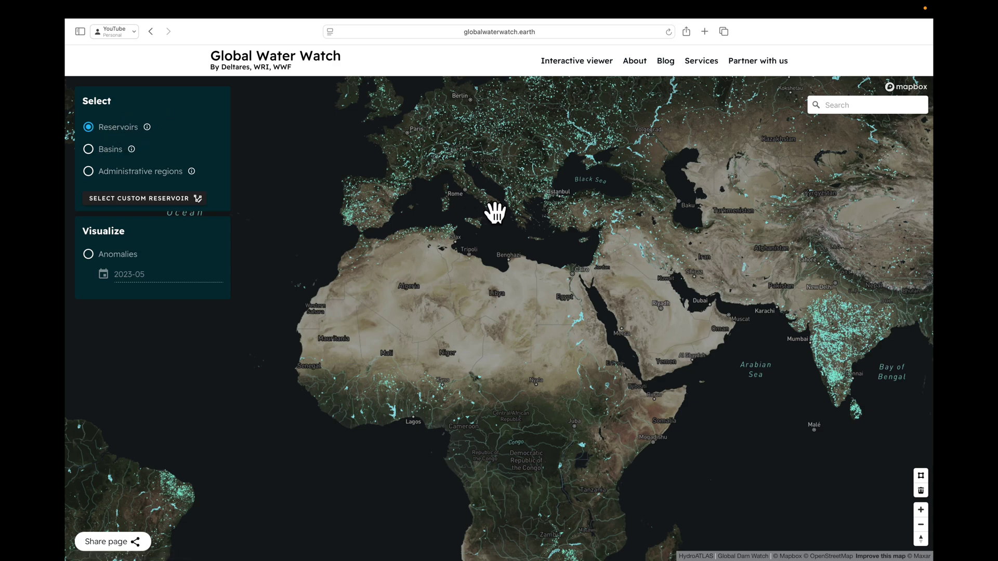
left_click_drag(753, 283, 545, 290)
scroll(546, 290, "up", 5)
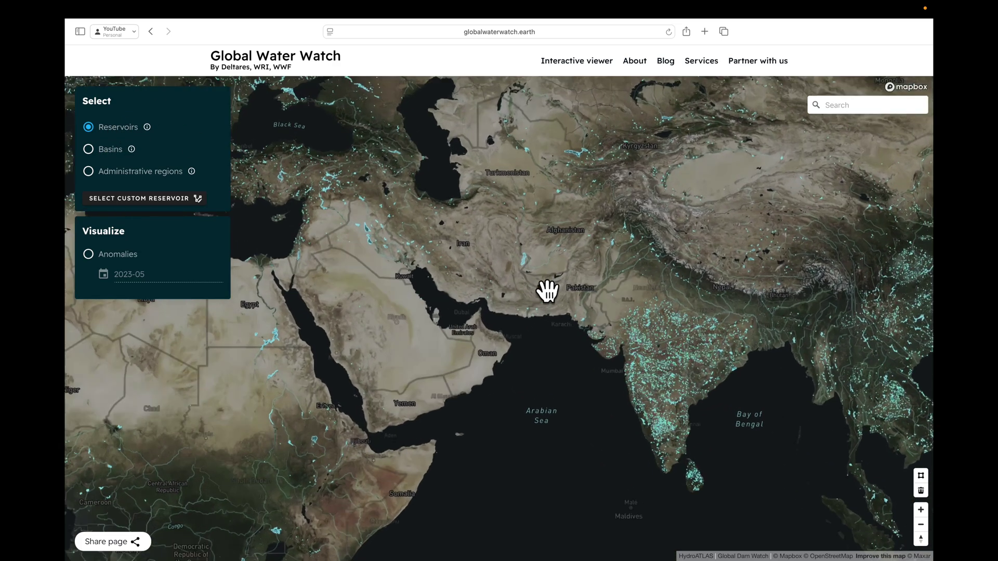
scroll(558, 352, "up", 10)
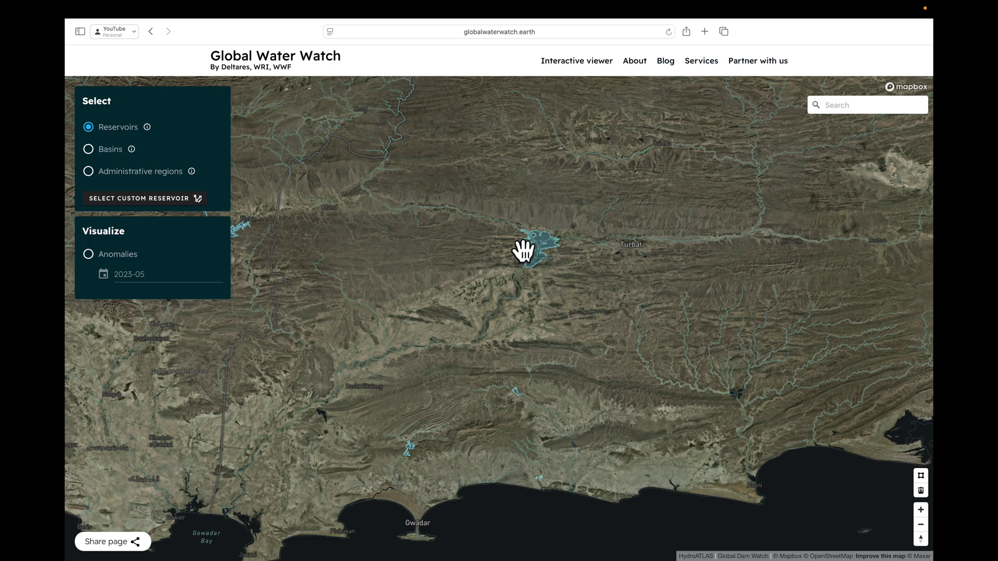
left_click_drag(434, 252, 546, 251)
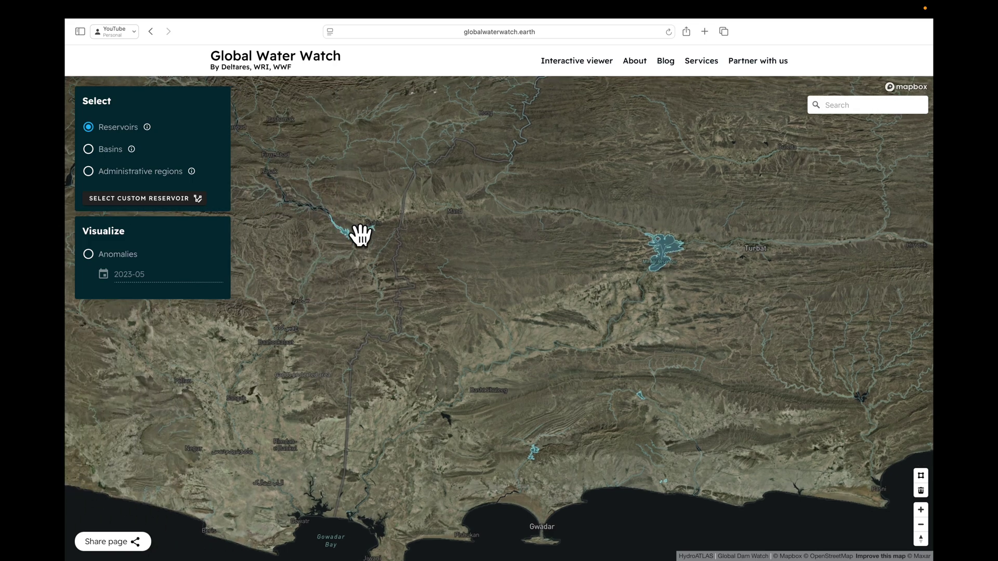
left_click_drag(629, 242, 481, 267)
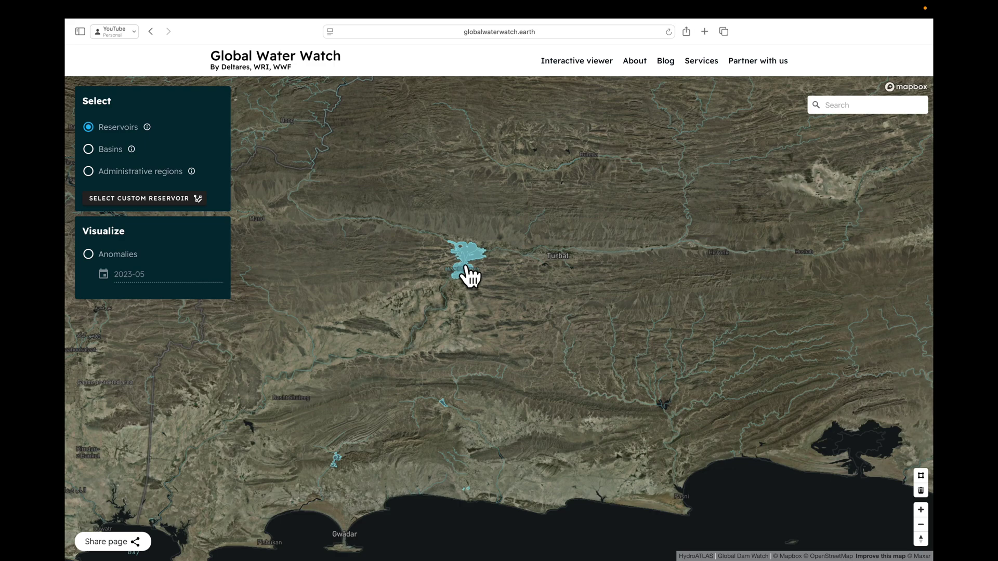
Step: Open Mirani Reservoir's page and extend its surface area chart back to about 2007
left_click(469, 270)
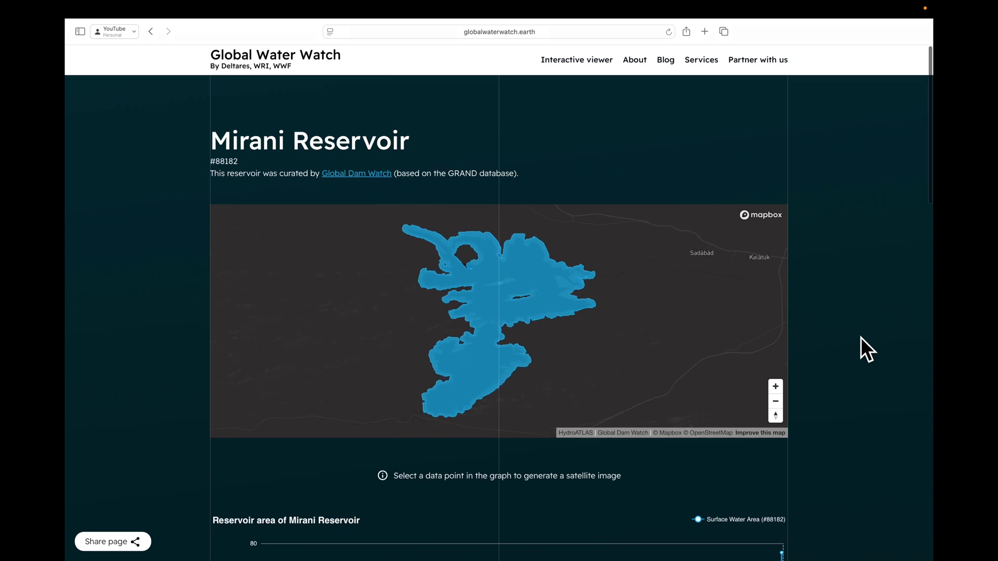
scroll(865, 350, "down", 3)
scroll(861, 338, "down", 5)
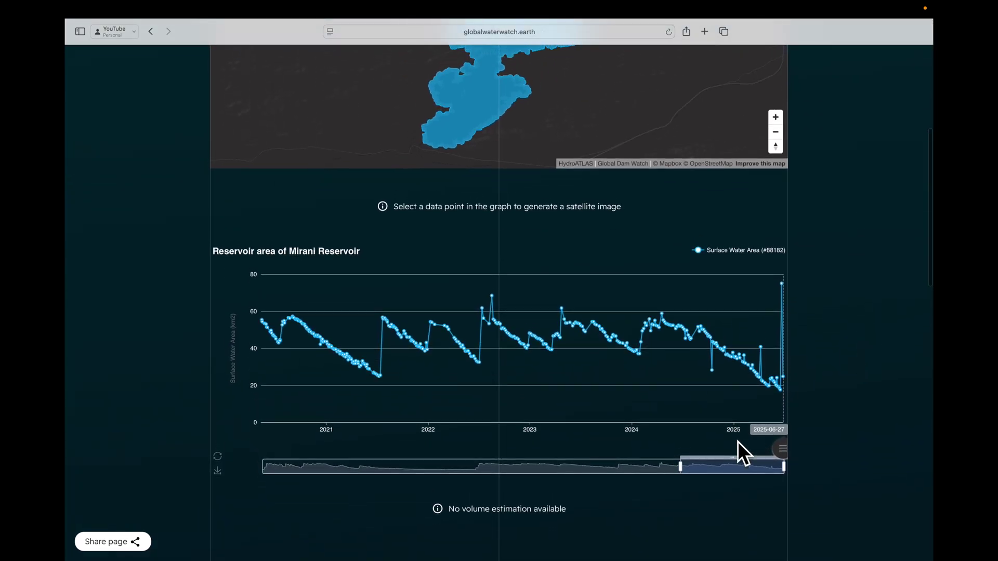
left_click_drag(683, 469, 395, 469)
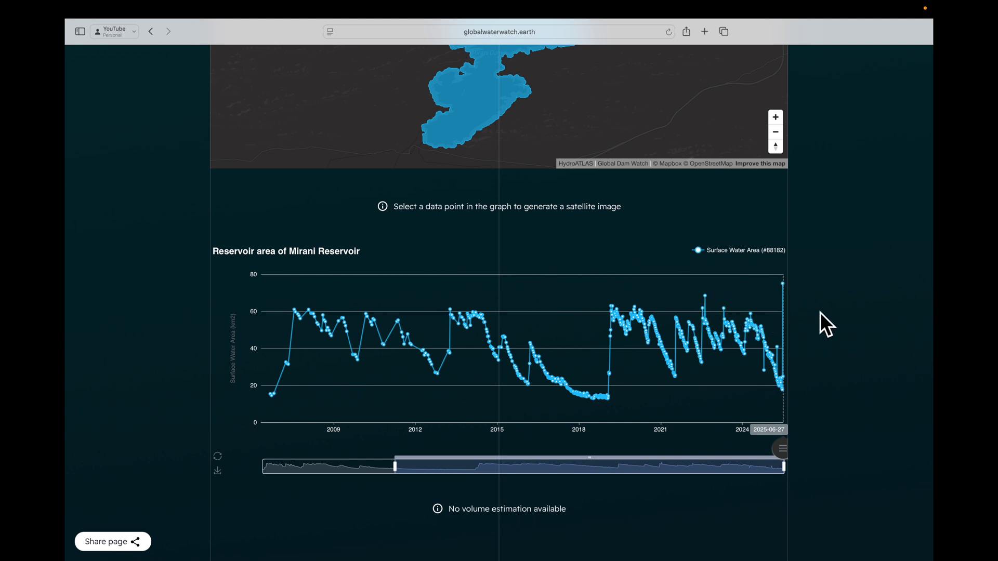
scroll(819, 312, "down", 3)
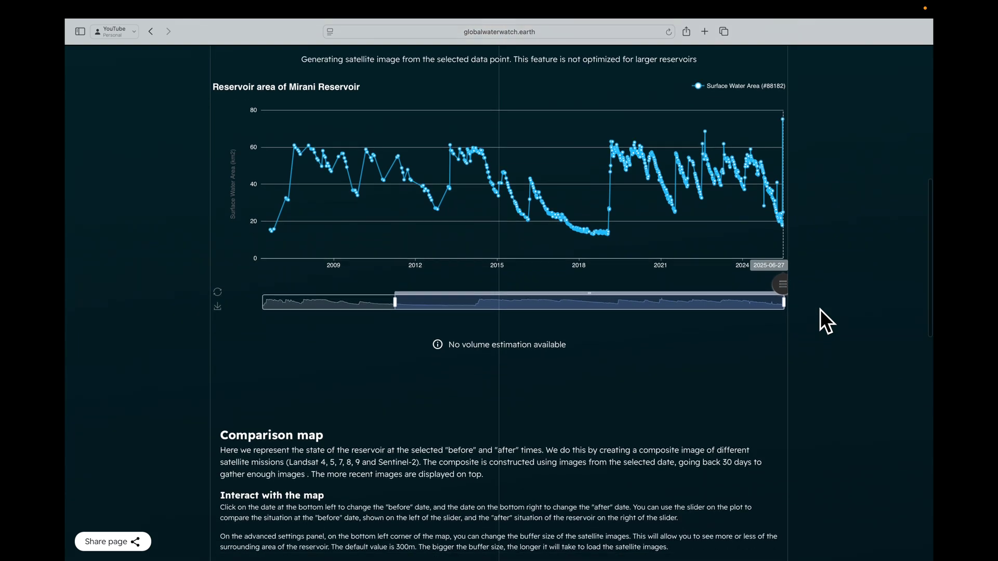
scroll(821, 309, "down", 7)
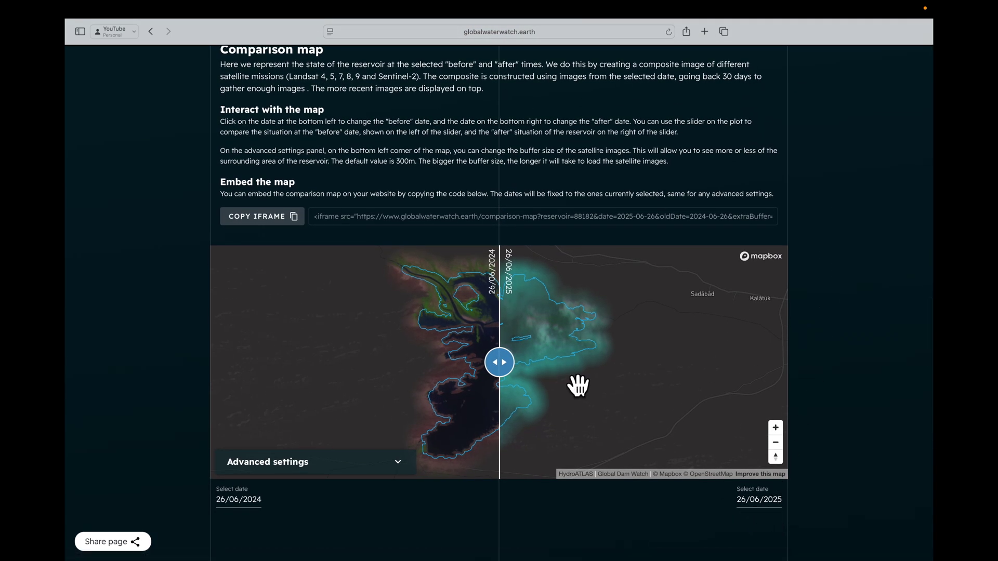
Step: Compare 21/06/2024 and 21/06/2025 imagery, sweeping the divide across the reservoir
left_click_drag(499, 363, 636, 359)
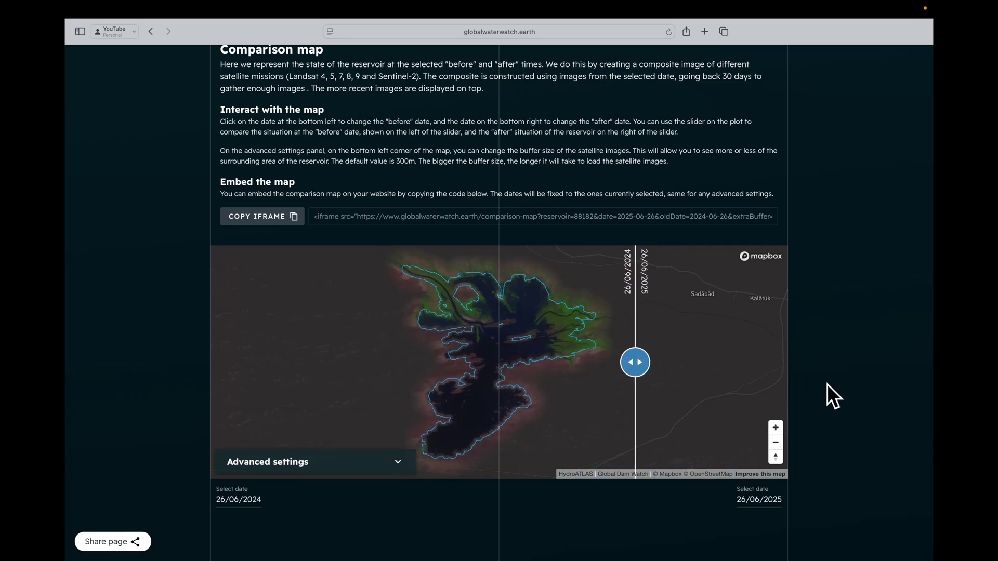
scroll(828, 384, "down", 3)
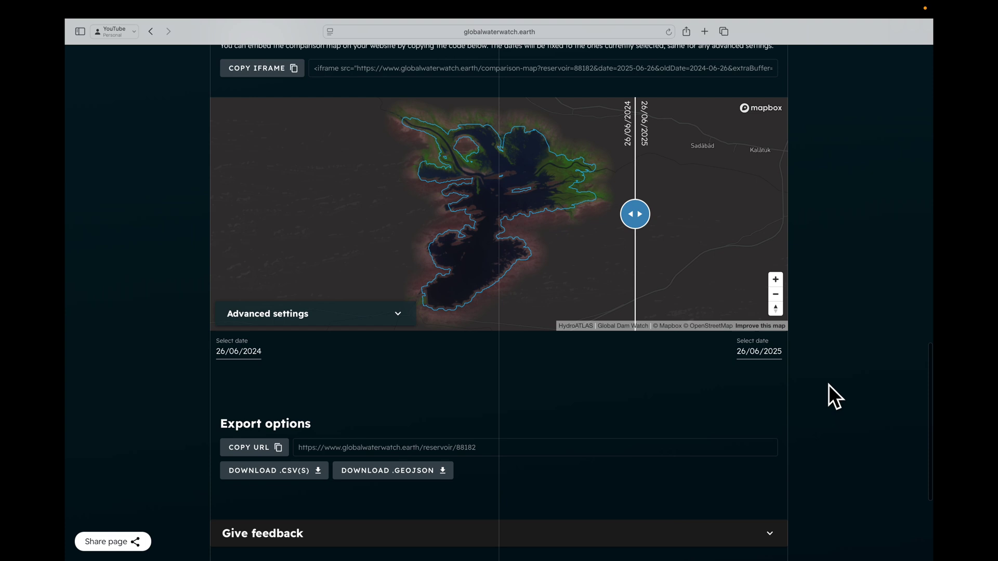
left_click(756, 364)
left_click(765, 456)
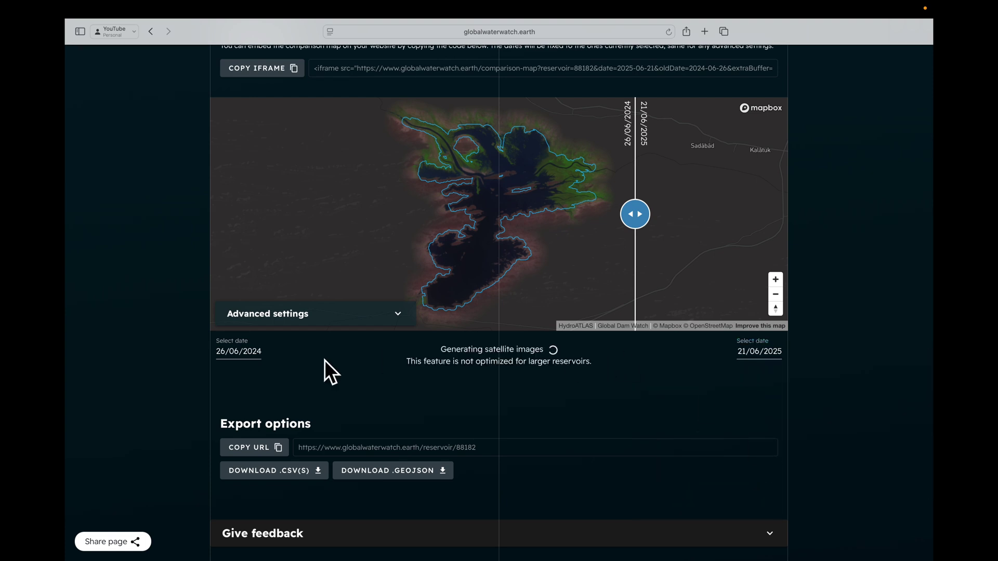
left_click(241, 358)
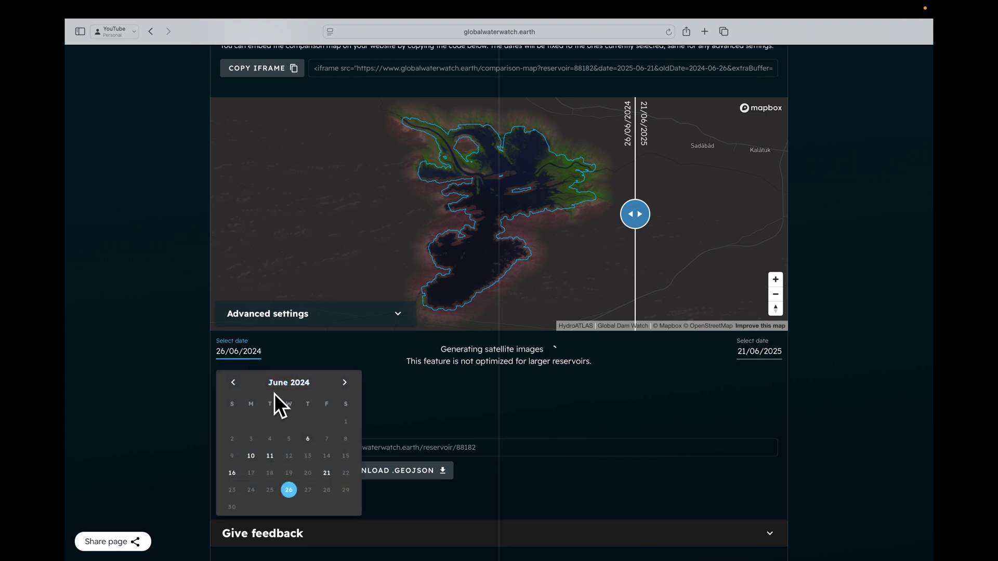
left_click(326, 473)
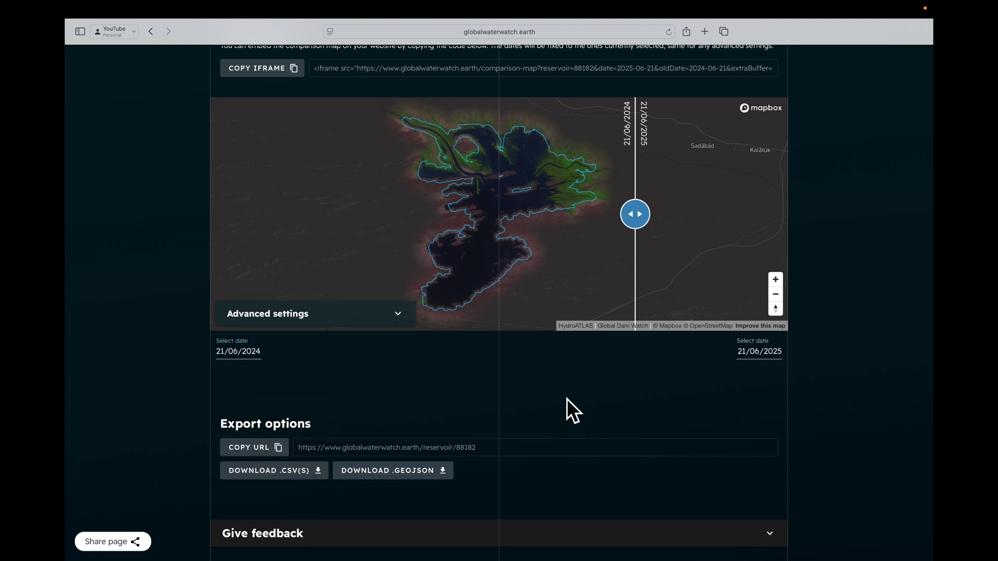
left_click_drag(622, 216, 639, 239)
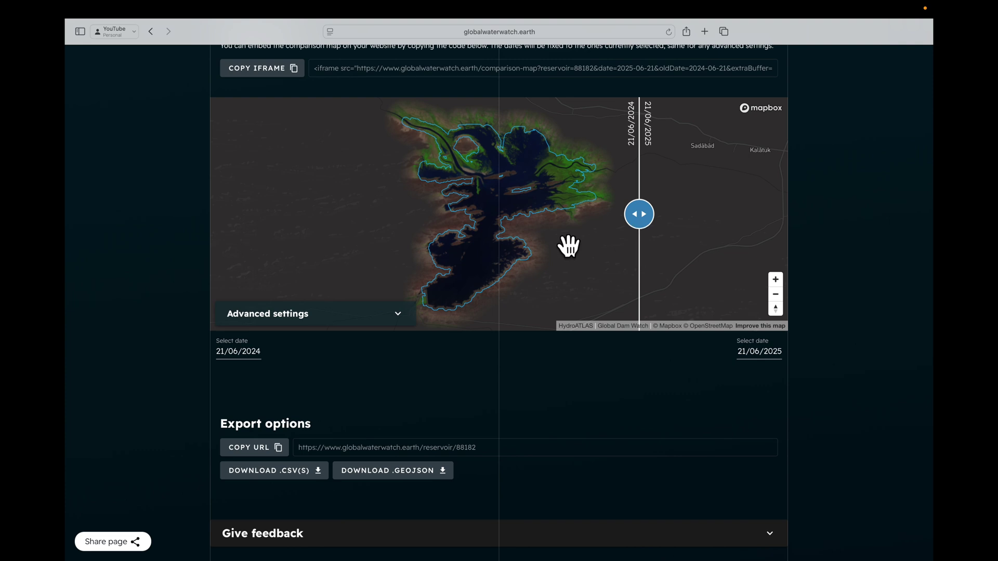
left_click_drag(640, 213, 377, 178)
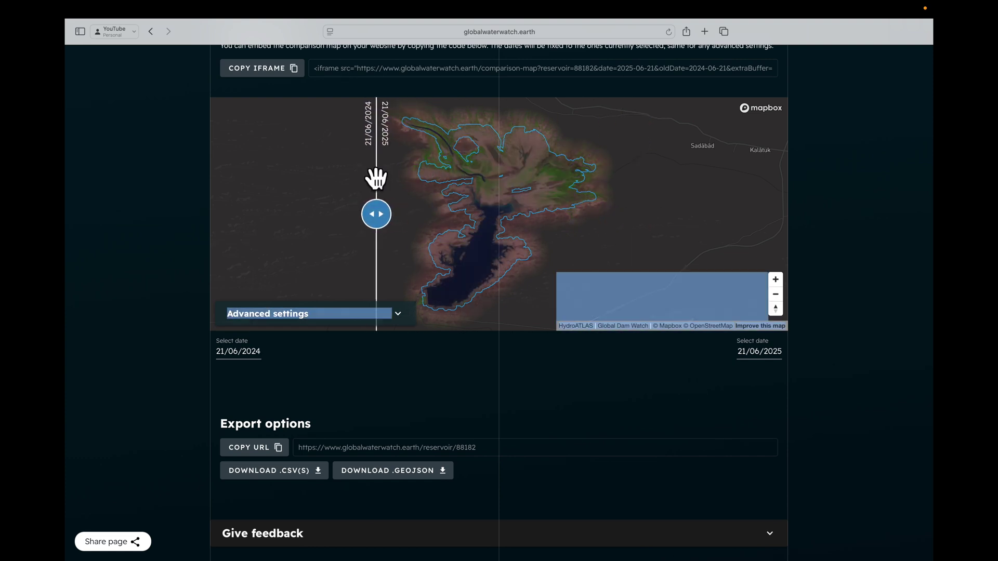
left_click(383, 192)
Step: Download the reservoir's data as CSV and allow the download
scroll(294, 291, "down", 4)
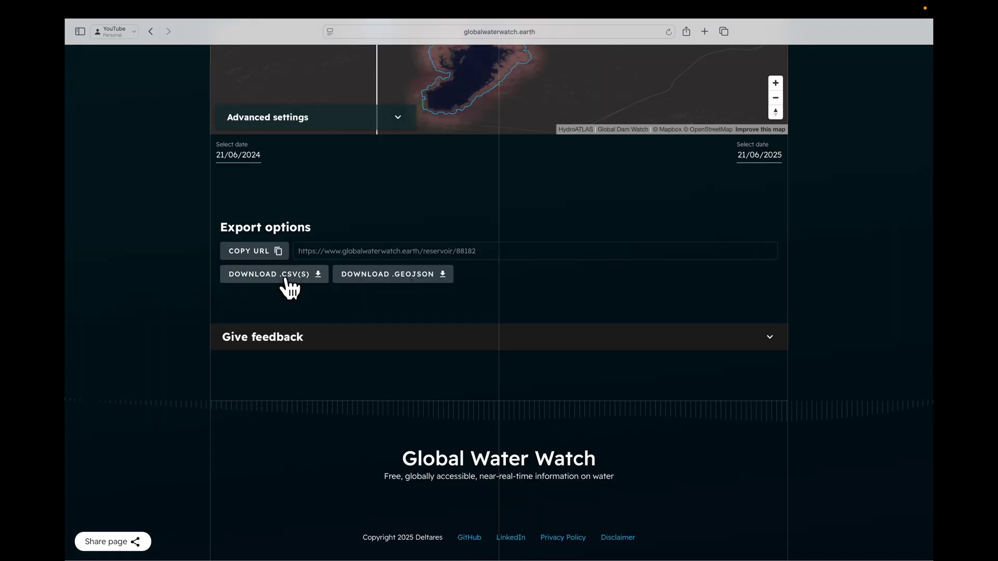
left_click(285, 275)
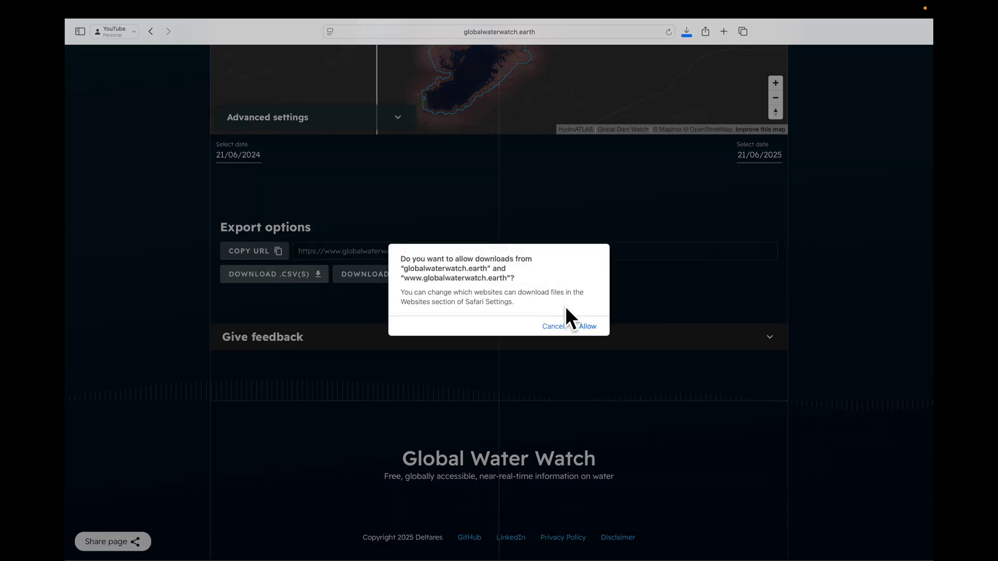
left_click(588, 326)
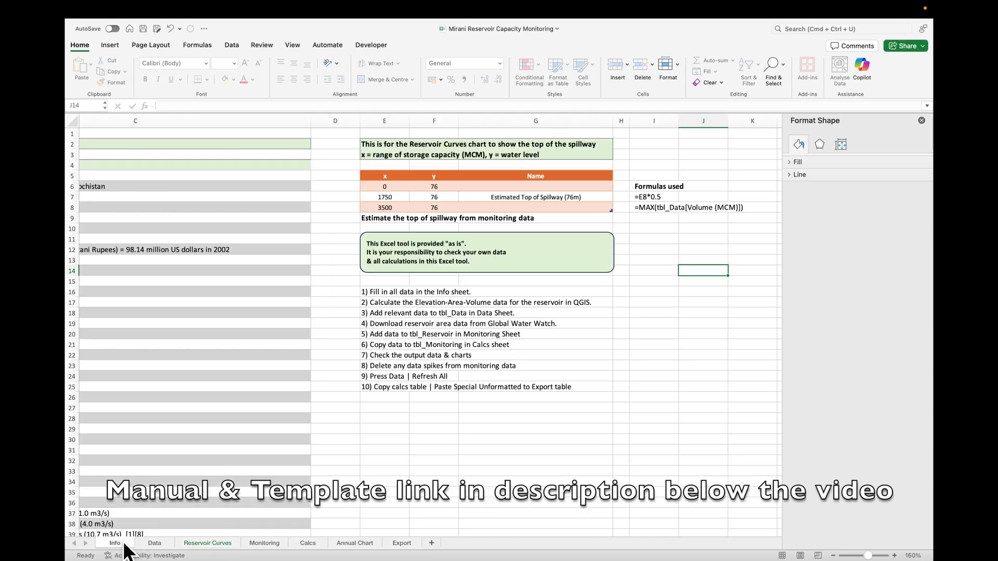
Step: Append /reservoir/88182 to the Monitoring data link in Info cell C45
scroll(174, 490, "left", 5)
scroll(208, 364, "down", 10)
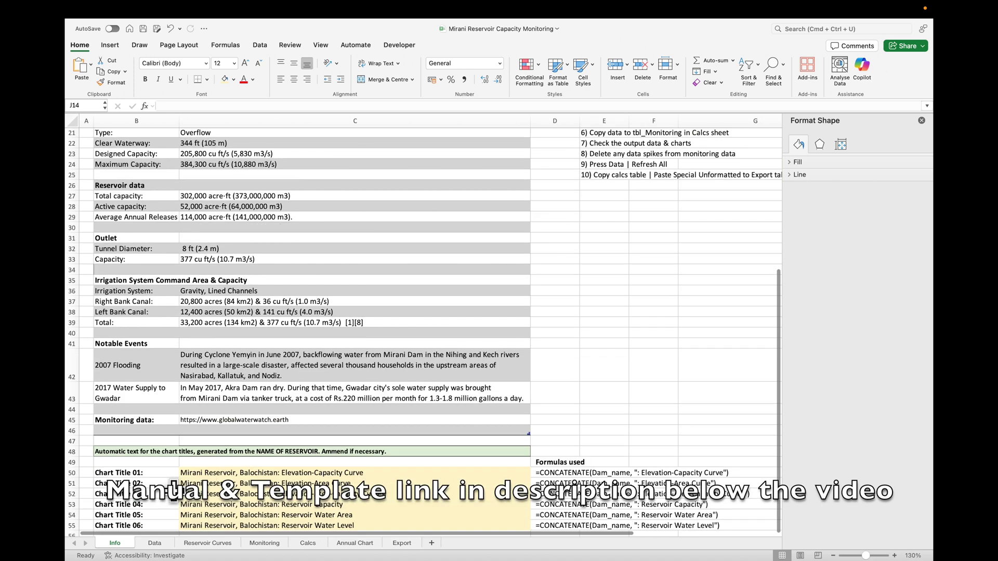
left_click(209, 339)
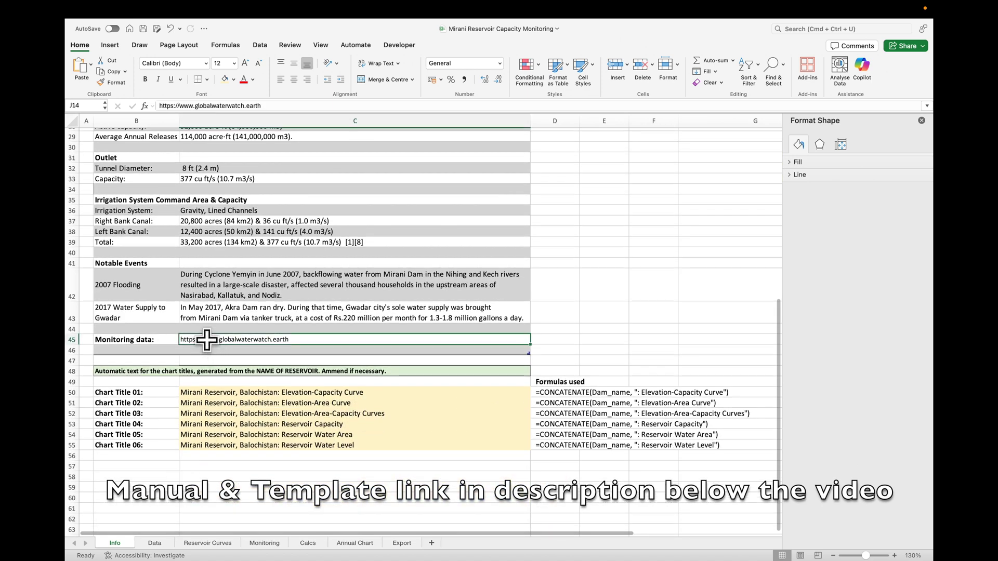
left_click(276, 105)
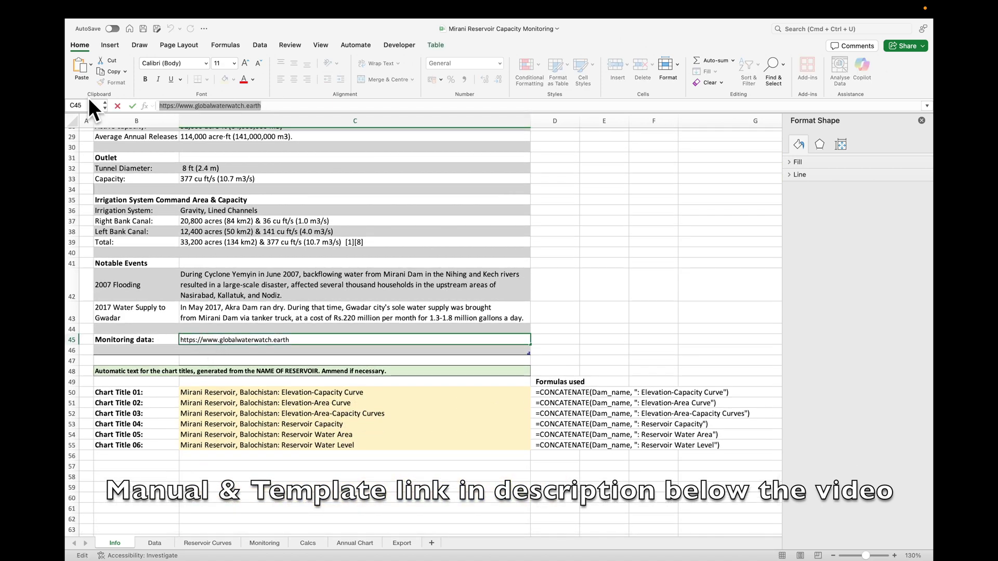
type("/reservoir/88182")
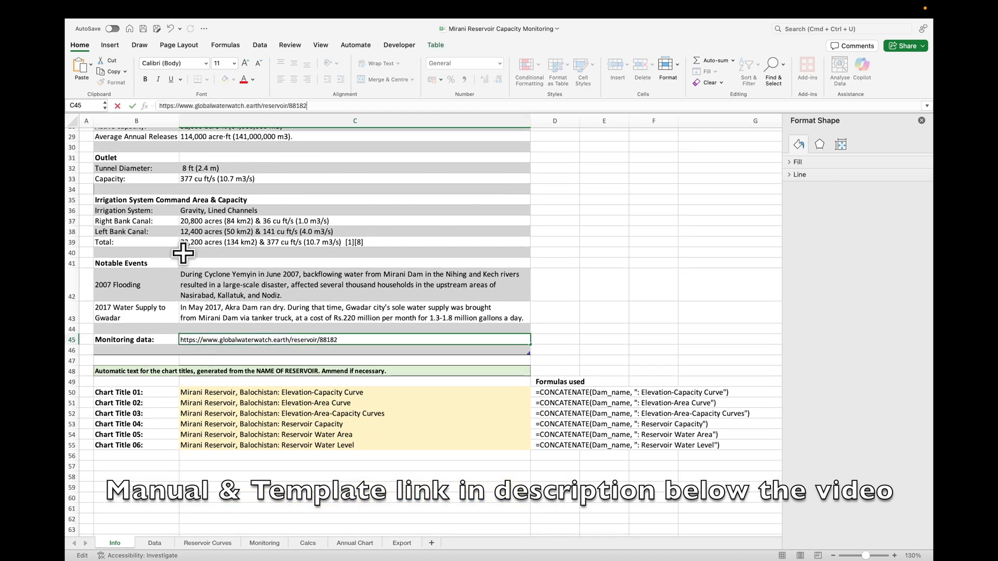
left_click(200, 350)
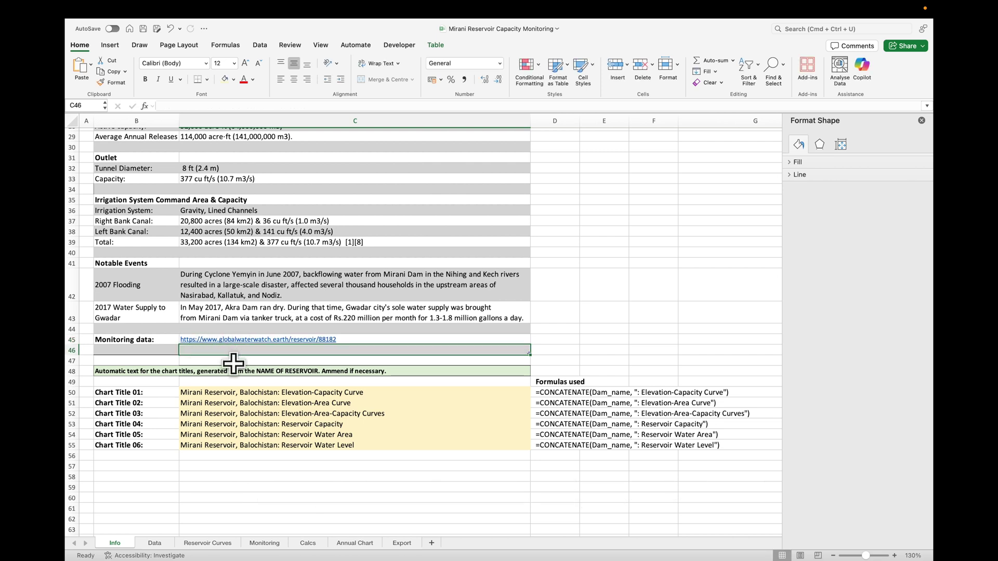
left_click(258, 544)
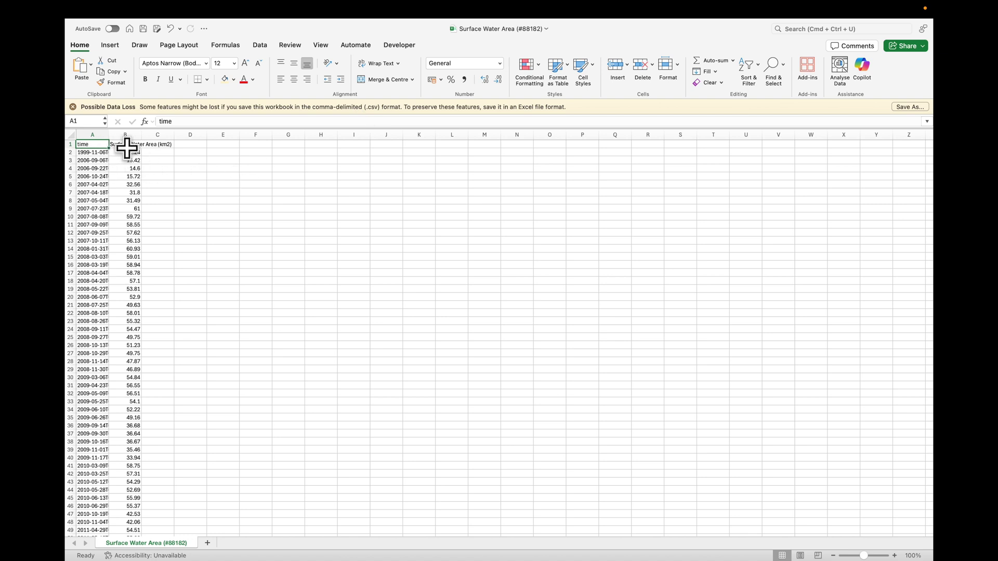
Step: Widen column A and copy the CSV's time and area readings from A2 to the last row
left_click(96, 152)
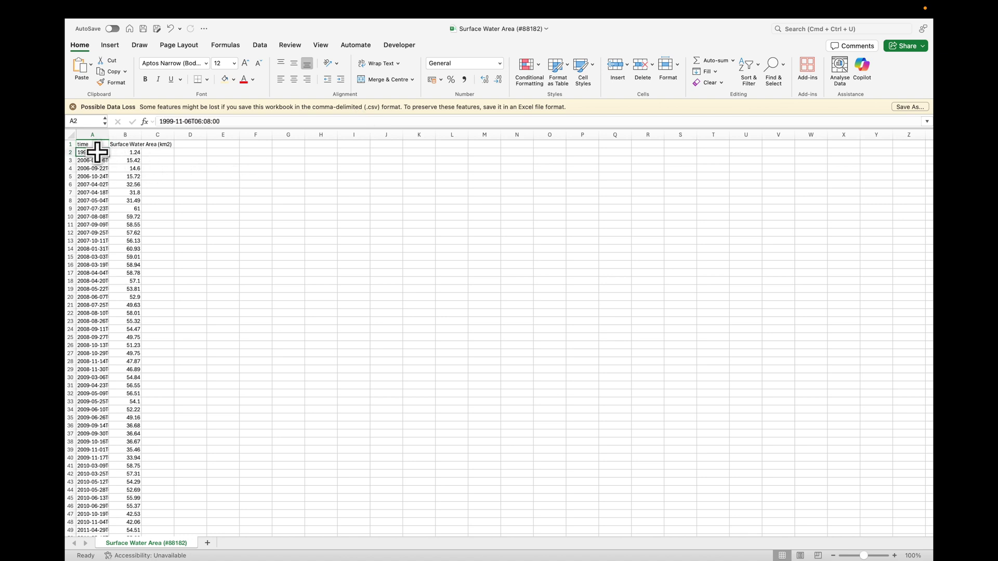
left_click_drag(109, 135, 218, 134)
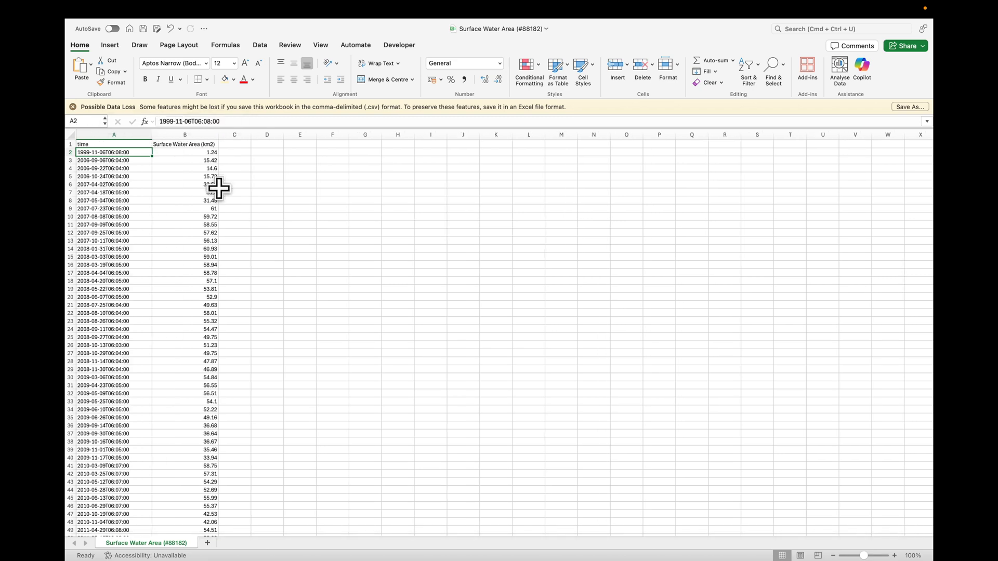
key("shift+Right")
key("ctrl+shift+Down")
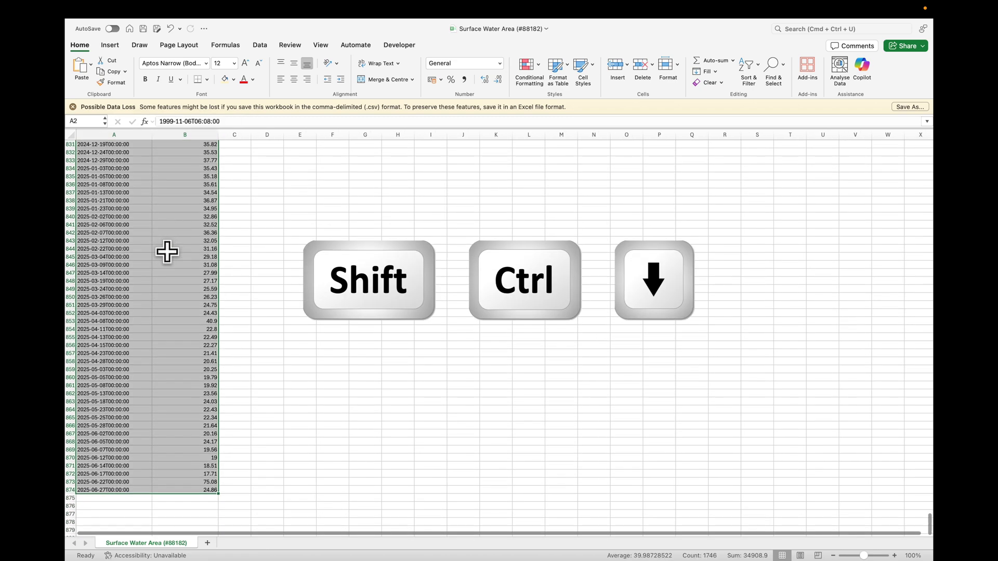
scroll(167, 251, "down", 2)
key("ctrl+c")
scroll(166, 252, "up", 20)
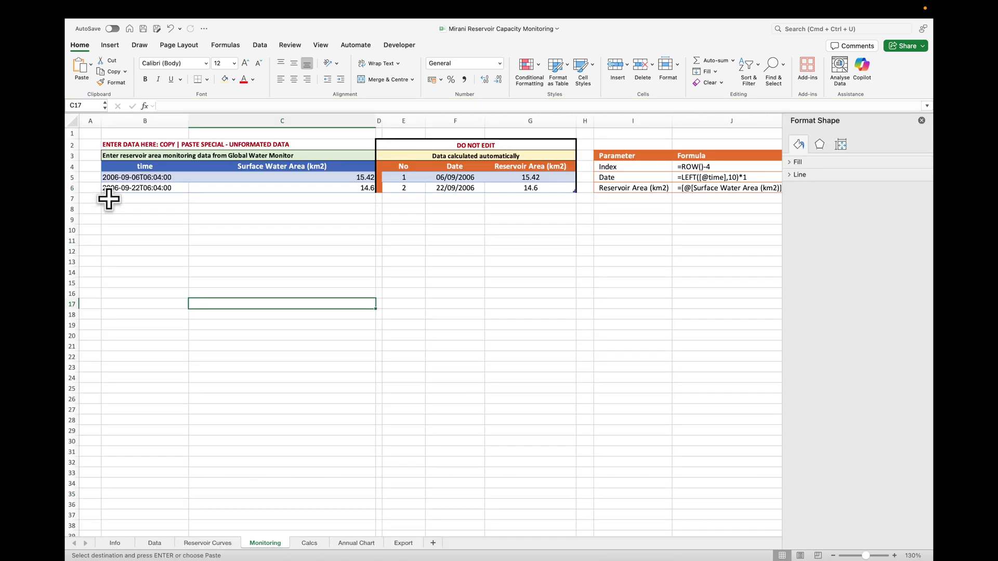
Step: Paste the readings into B5 of the Monitoring table and check the timestamps and F6 Date formula
left_click(133, 177)
key("ctrl+v")
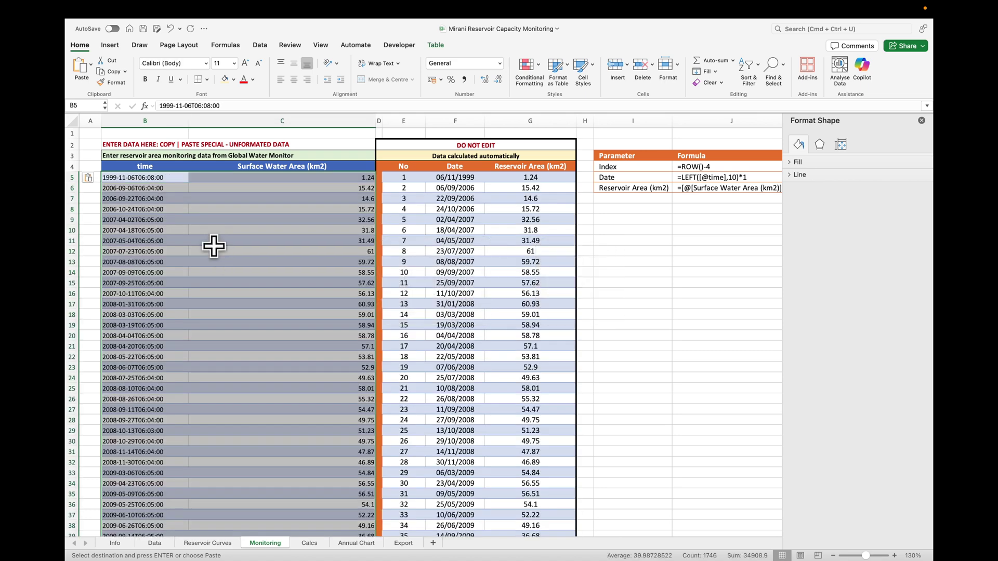
left_click(214, 243)
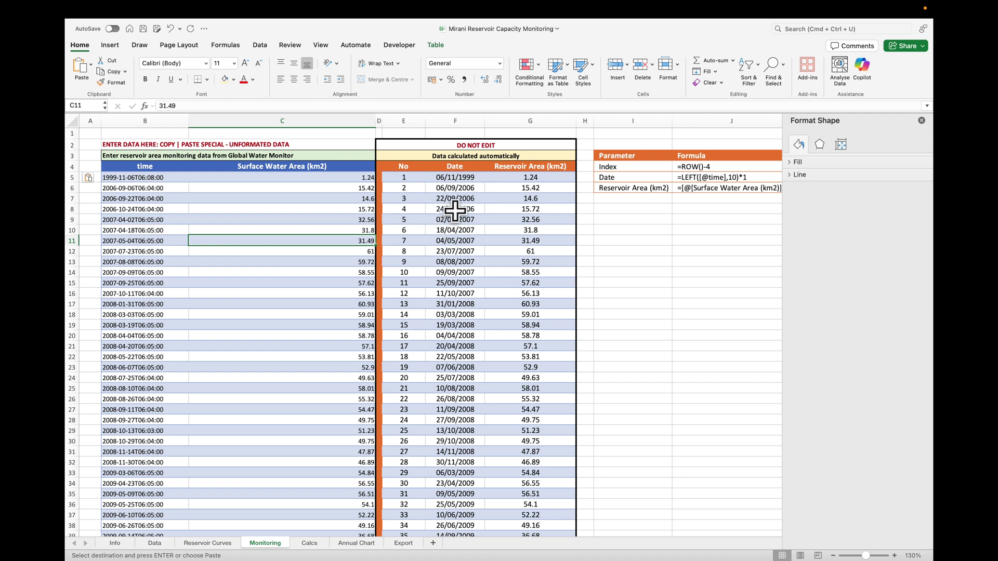
left_click(140, 188)
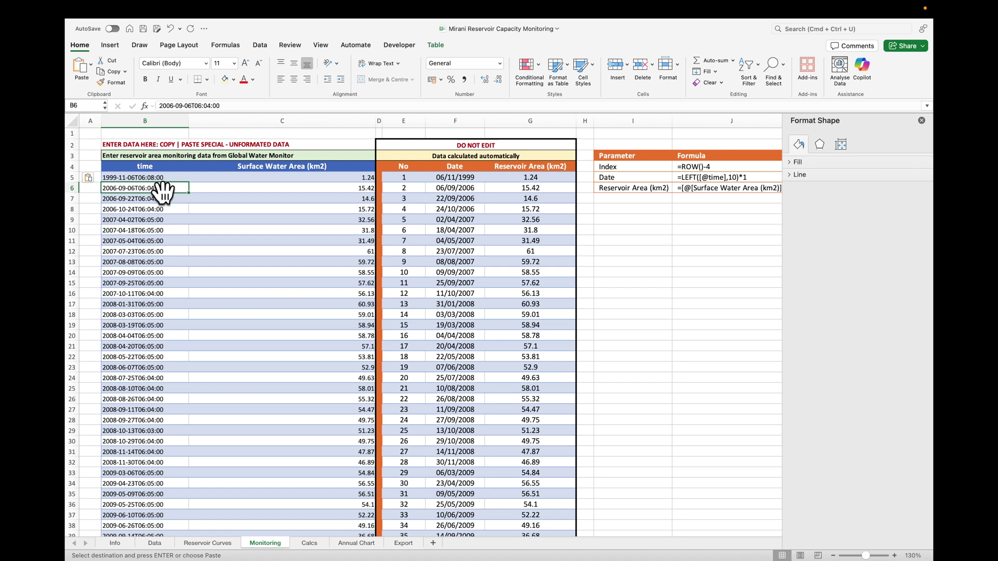
left_click(450, 189)
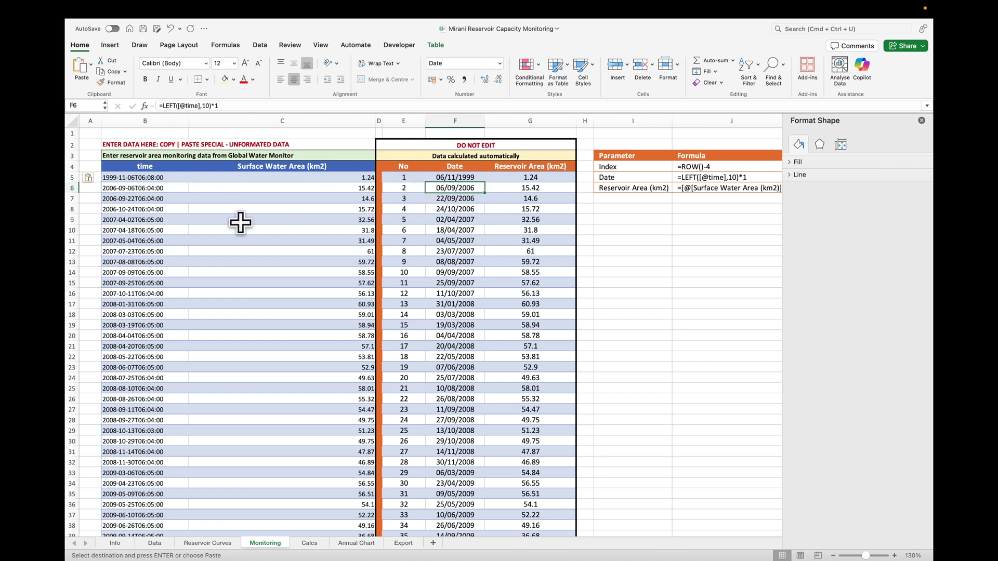
left_click_drag(134, 189, 137, 227)
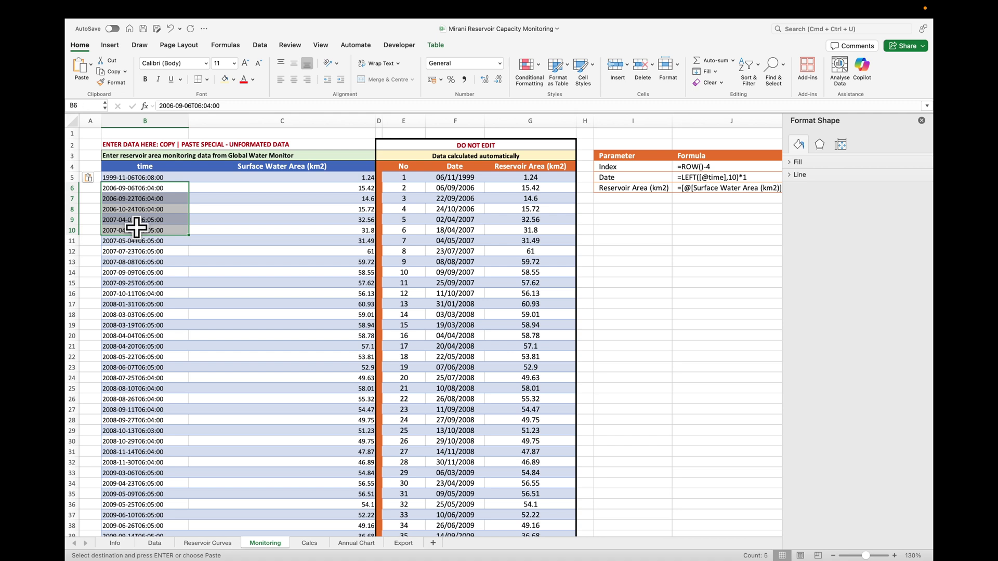
Step: Delete the 1999 outlier table row and check the last reading in B876
left_click(107, 178)
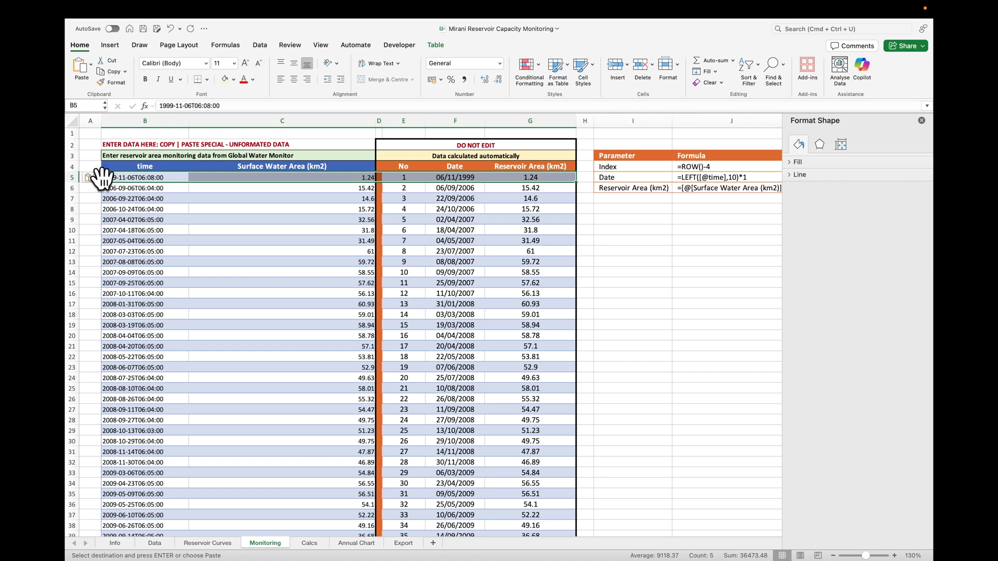
right_click(104, 178)
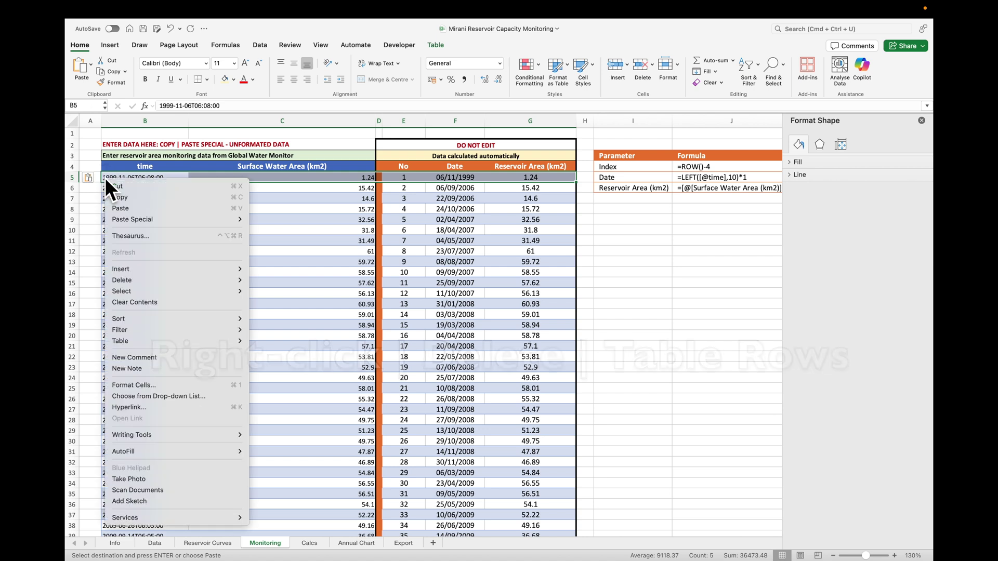
mouse_move(157, 277)
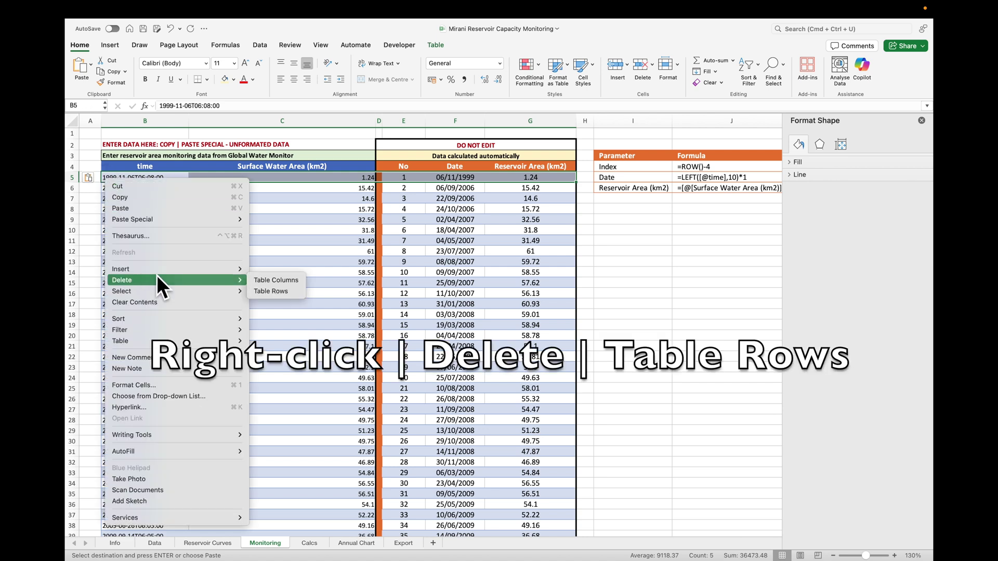
left_click(257, 290)
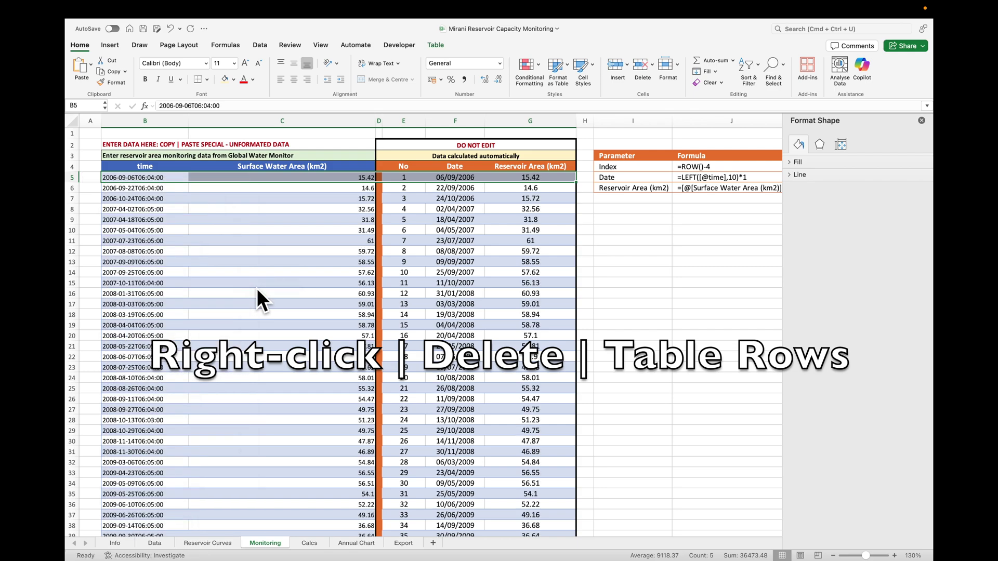
left_click(232, 251)
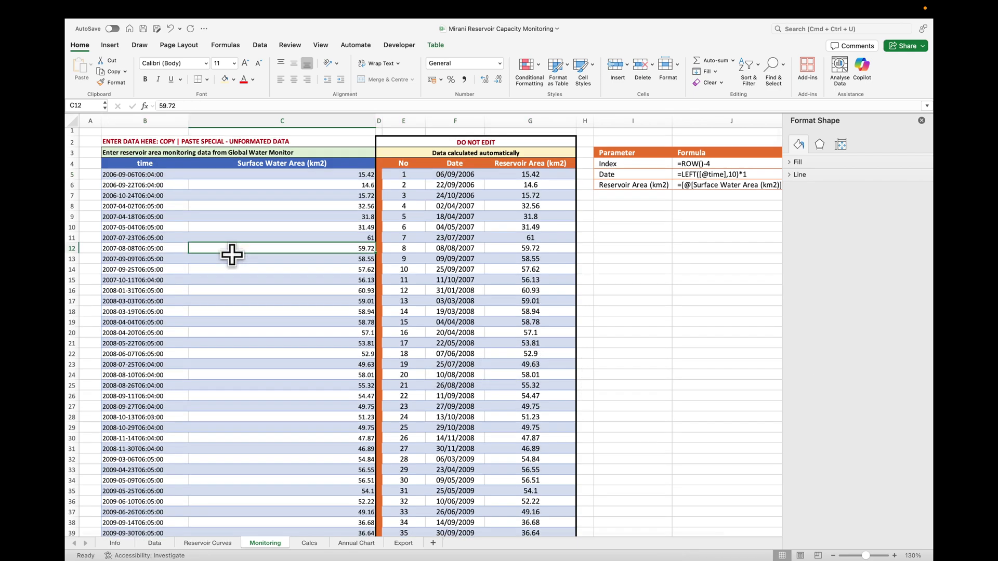
scroll(232, 254, "down", 20)
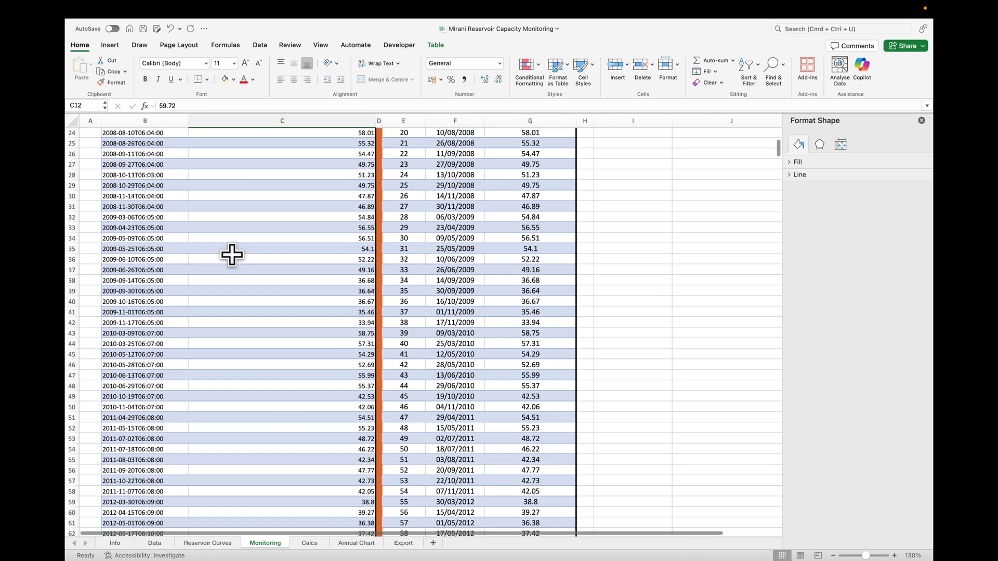
left_click(226, 234)
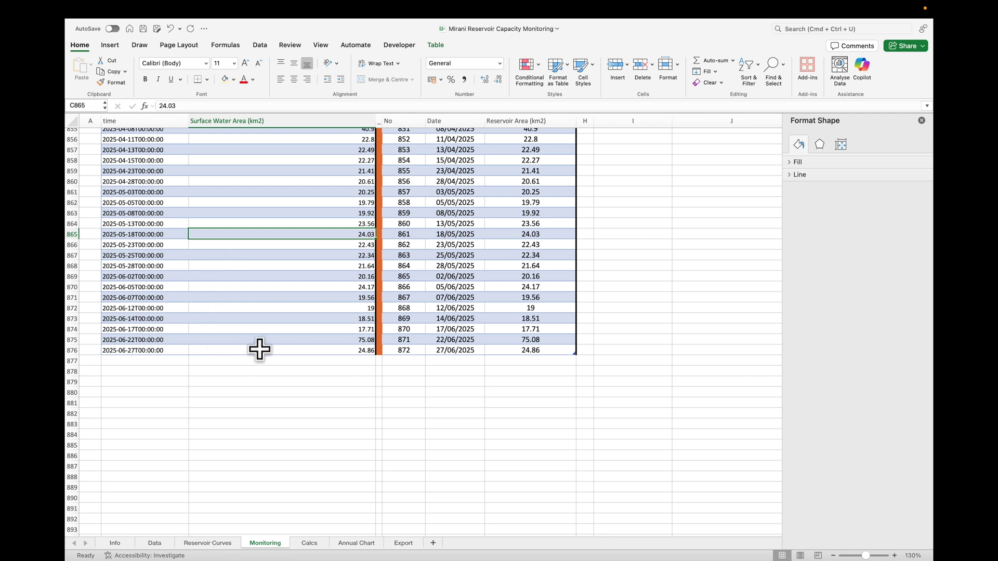
left_click(144, 352)
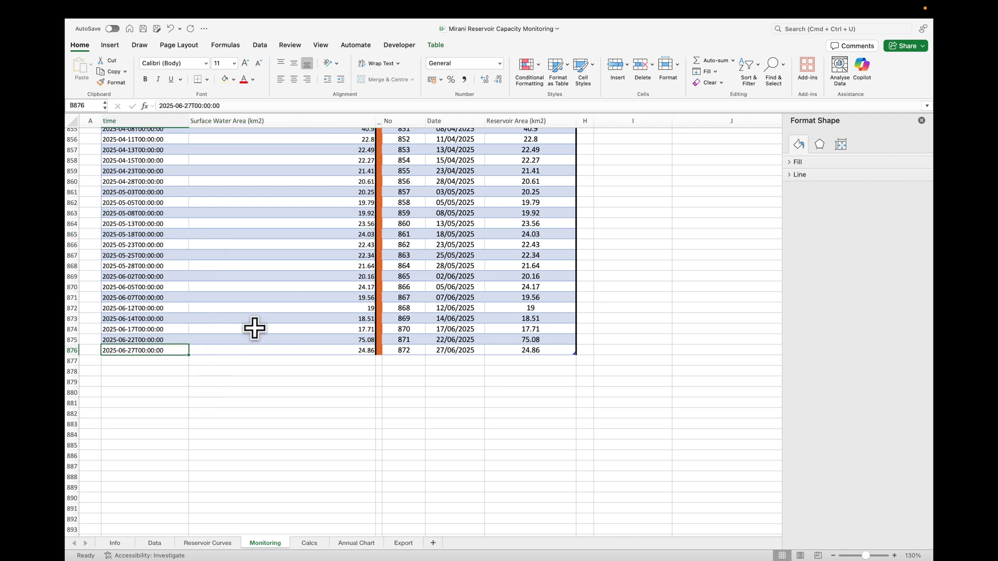
left_click(309, 543)
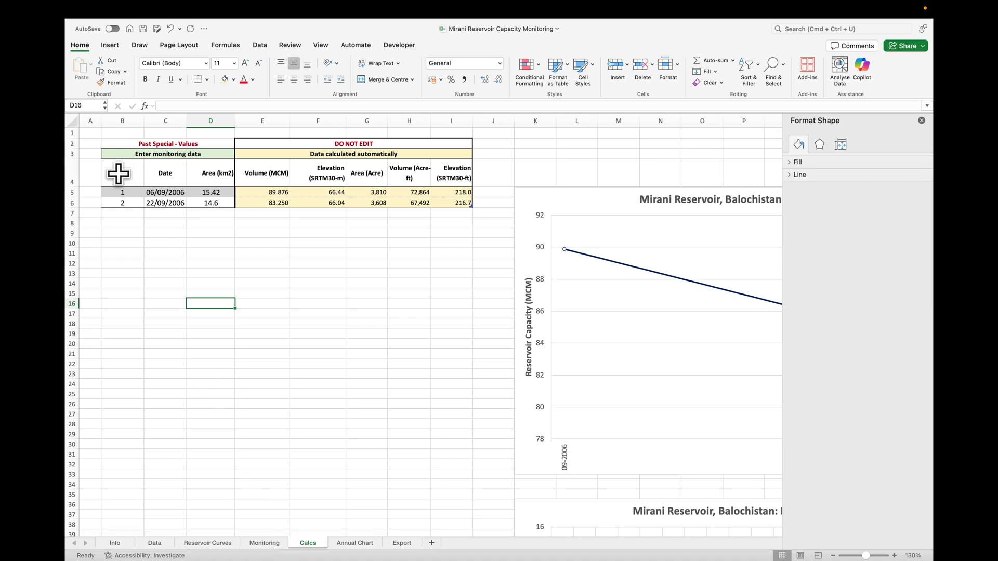
Step: Copy the Monitoring table's No, Date and Reservoir Area columns from row 5 to the last row
left_click(121, 175)
left_click(165, 175)
left_click(210, 174)
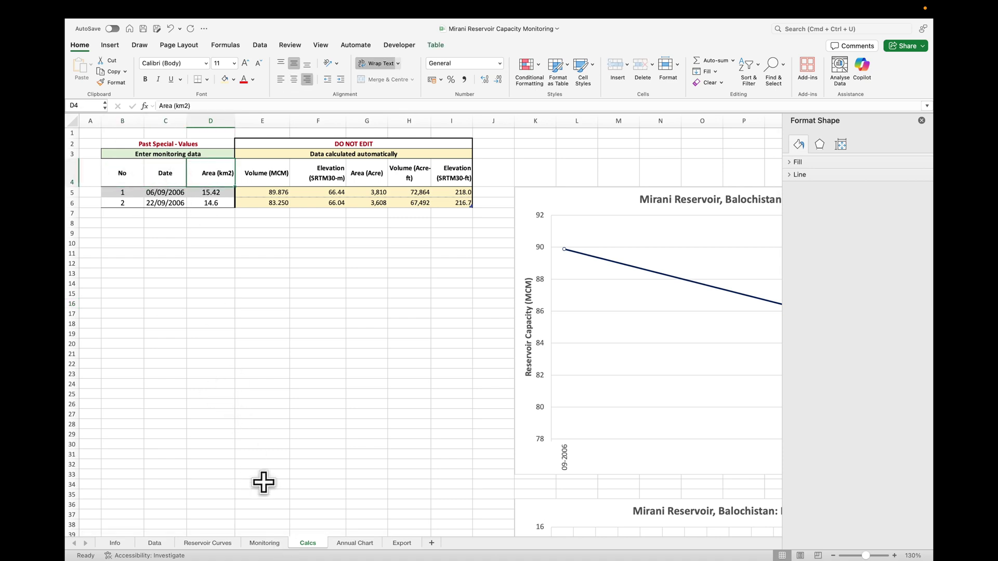
left_click(265, 543)
left_click(267, 301)
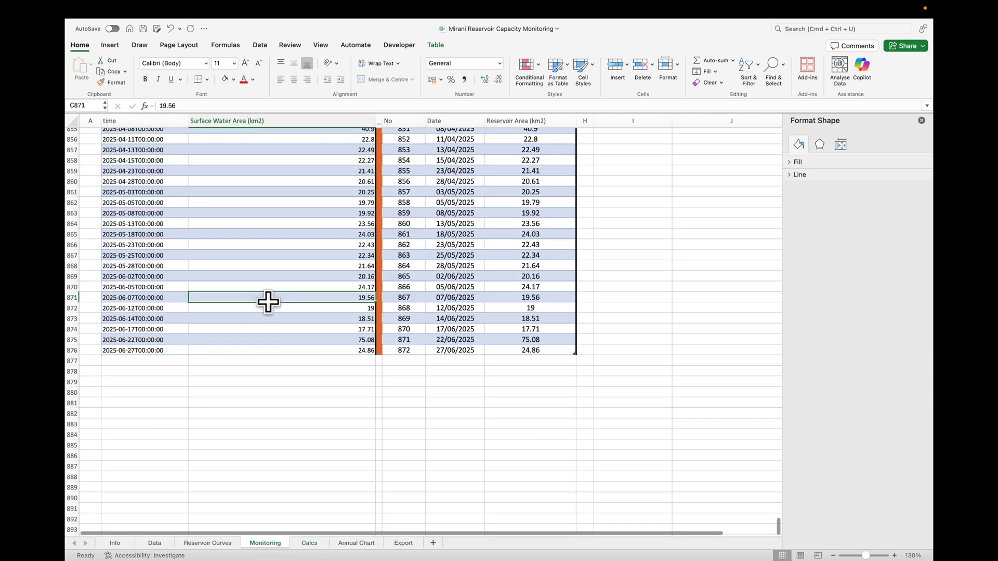
key("super+shift+Up")
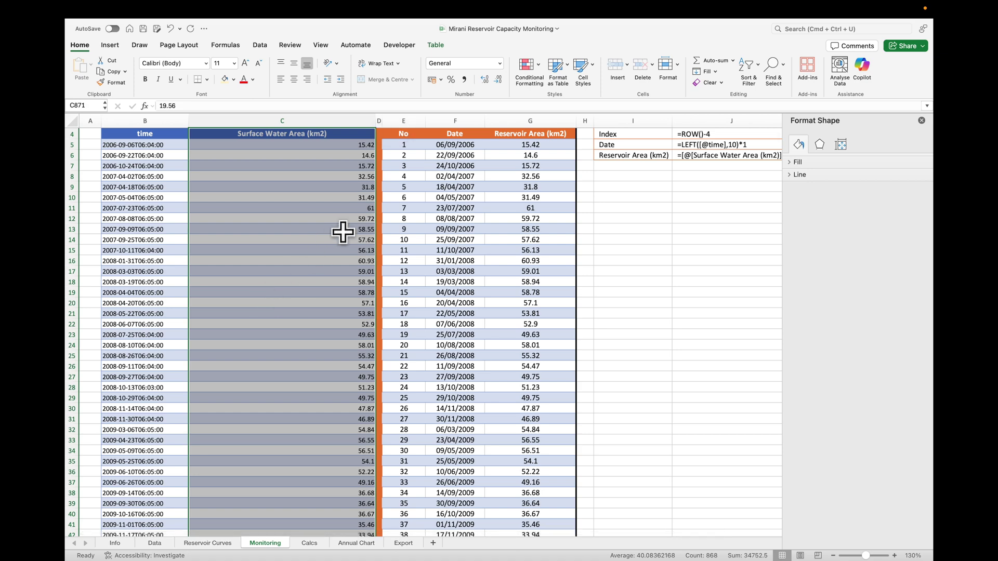
left_click_drag(403, 145, 519, 146)
key("ctrl+shift+Down")
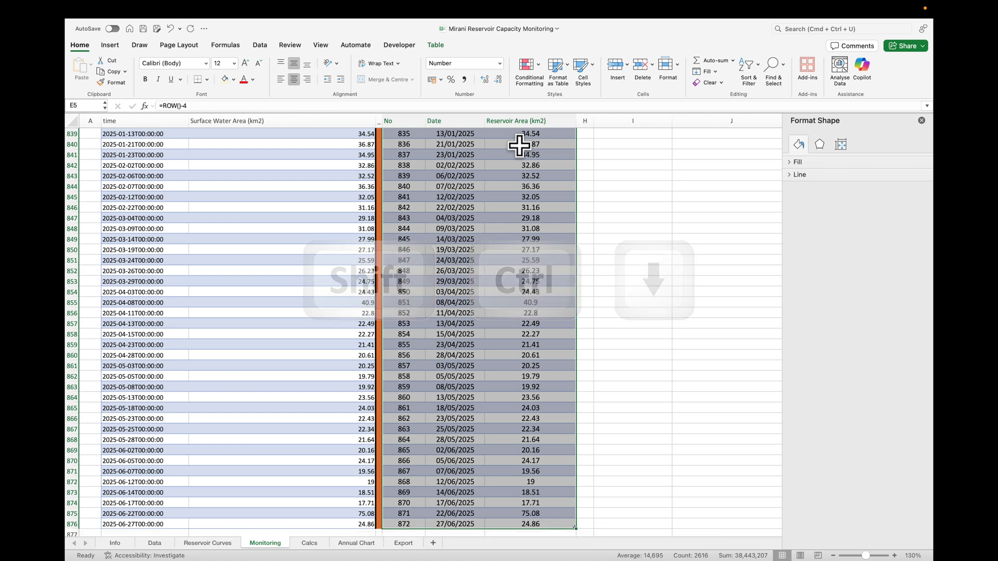
key("ctrl+c")
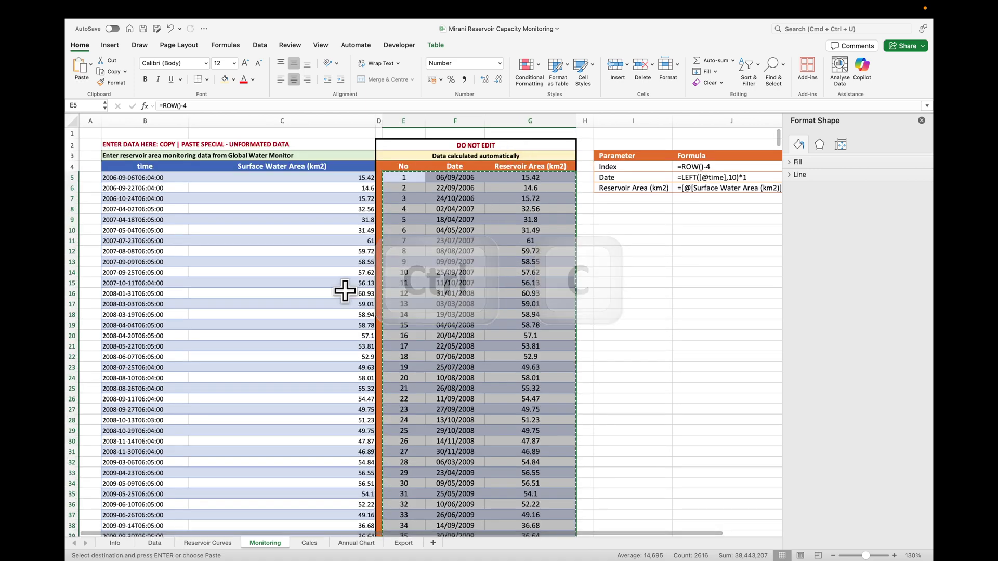
left_click(310, 543)
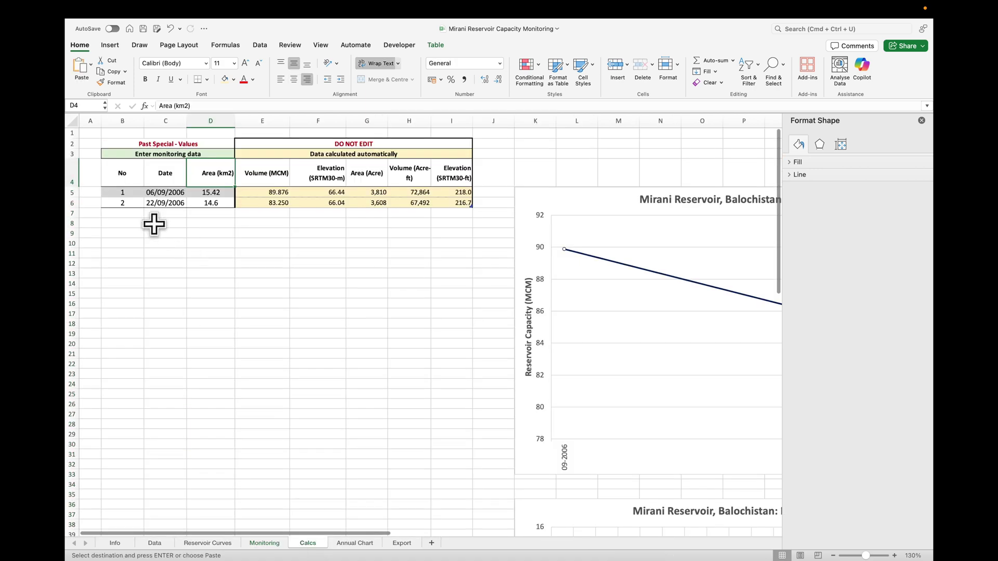
Step: Paste the copied columns into Calcs cell B5 as values only
right_click(123, 193)
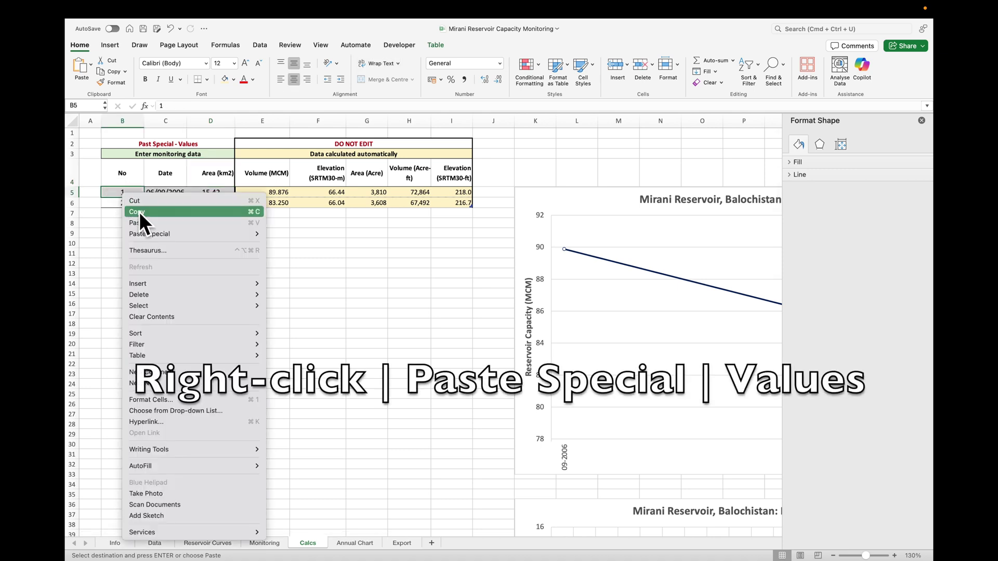
mouse_move(159, 235)
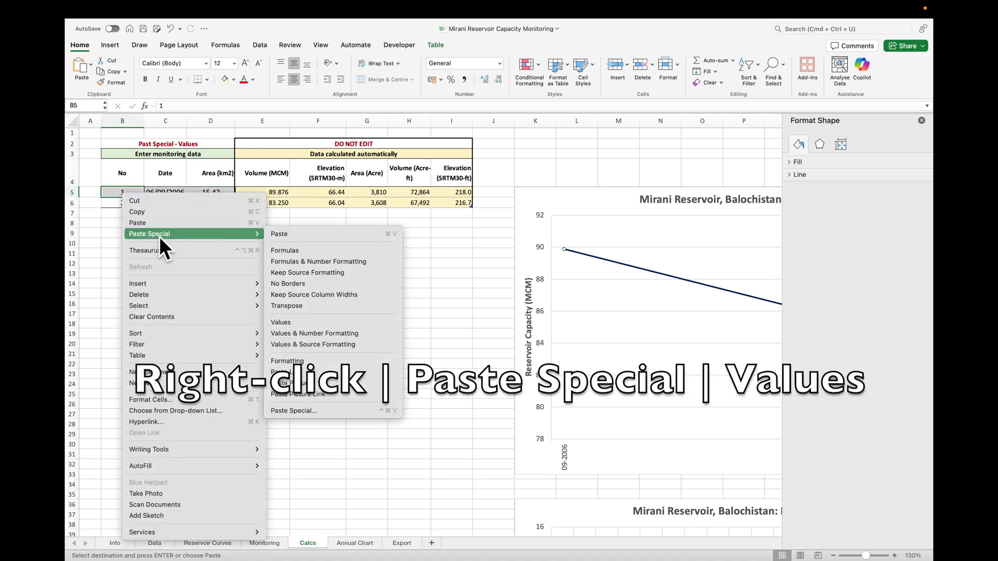
left_click(291, 321)
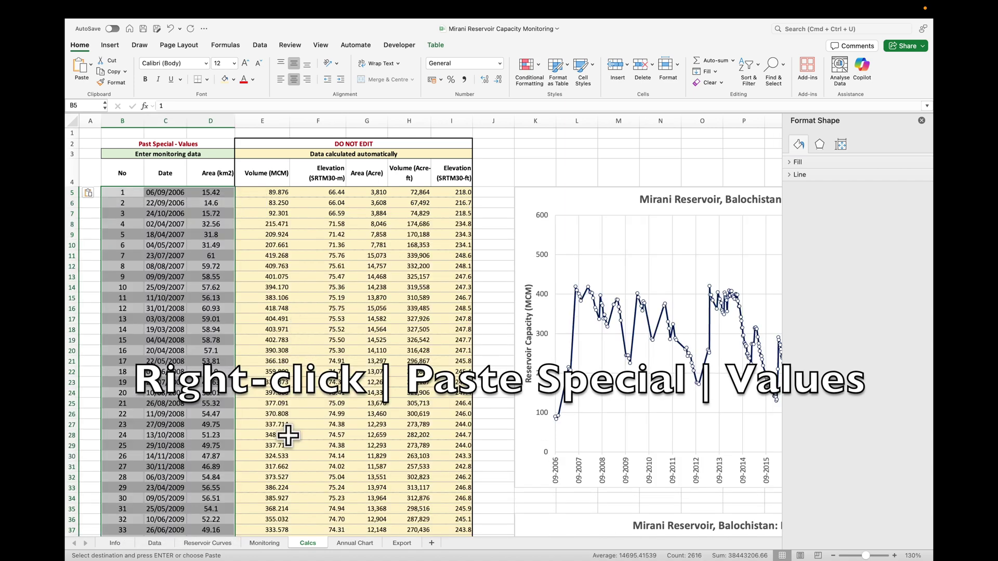
Step: Verify the Volume (MCM), Elevation, Area (Acre) and Volume (Acre-ft) formulas down to row 876
left_click(224, 414)
key("super+shift+Down")
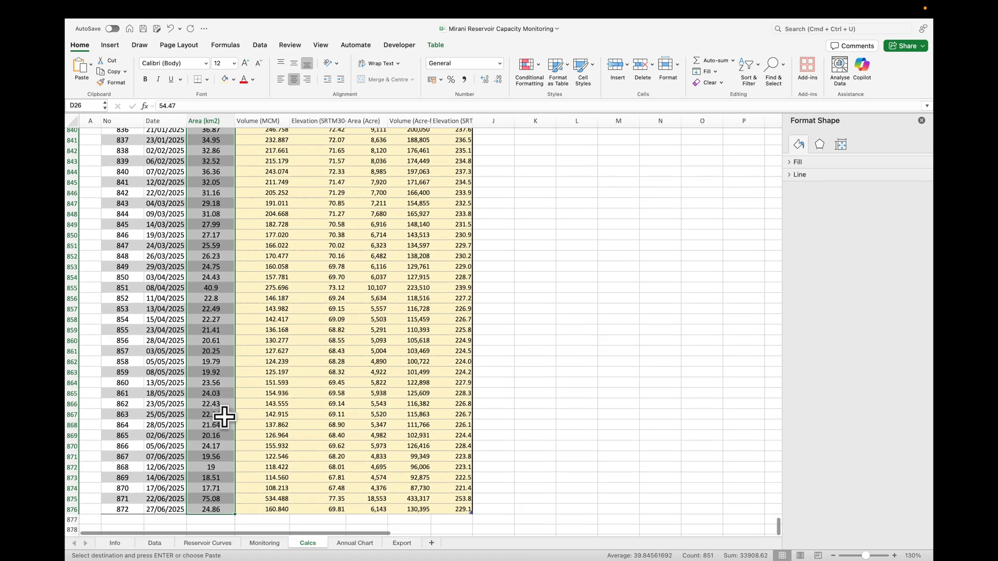
left_click(263, 400)
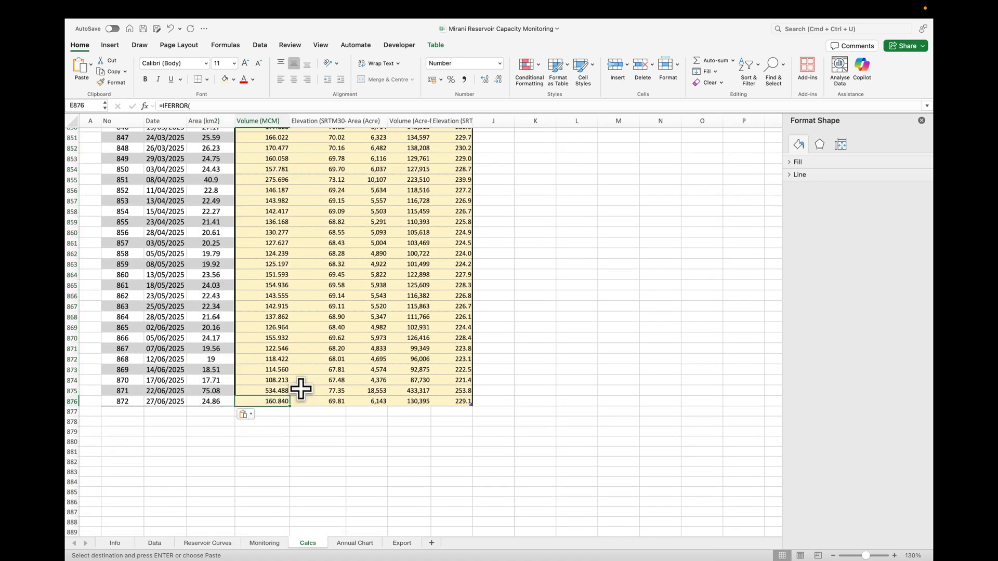
left_click(306, 370)
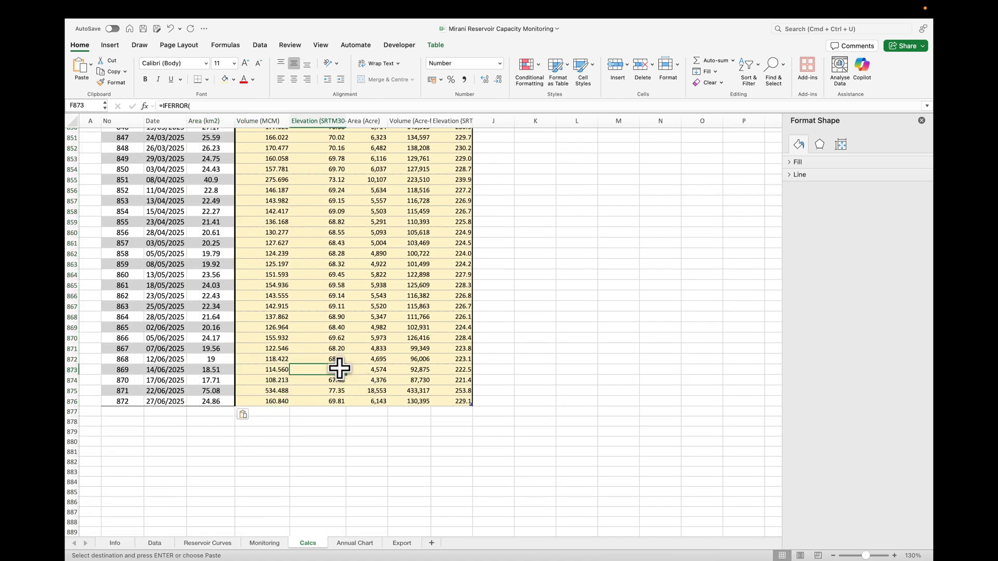
left_click(364, 370)
left_click(419, 370)
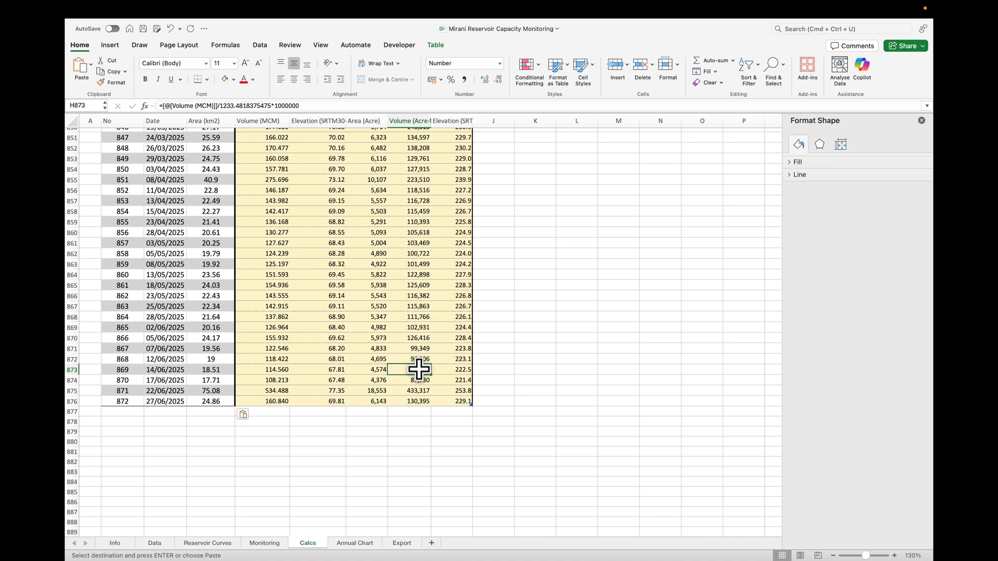
key("super+Up")
left_click(278, 162)
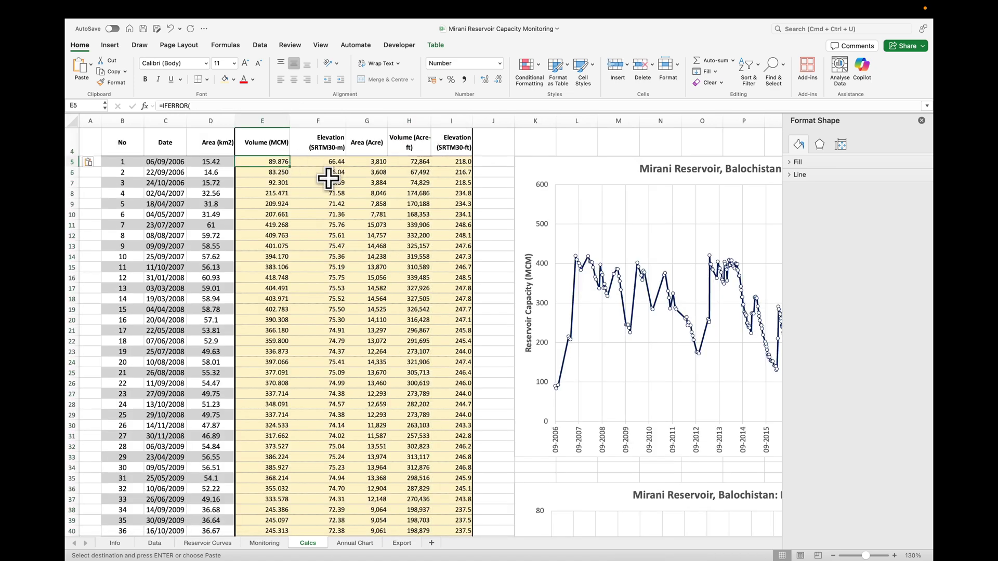
left_click(927, 107)
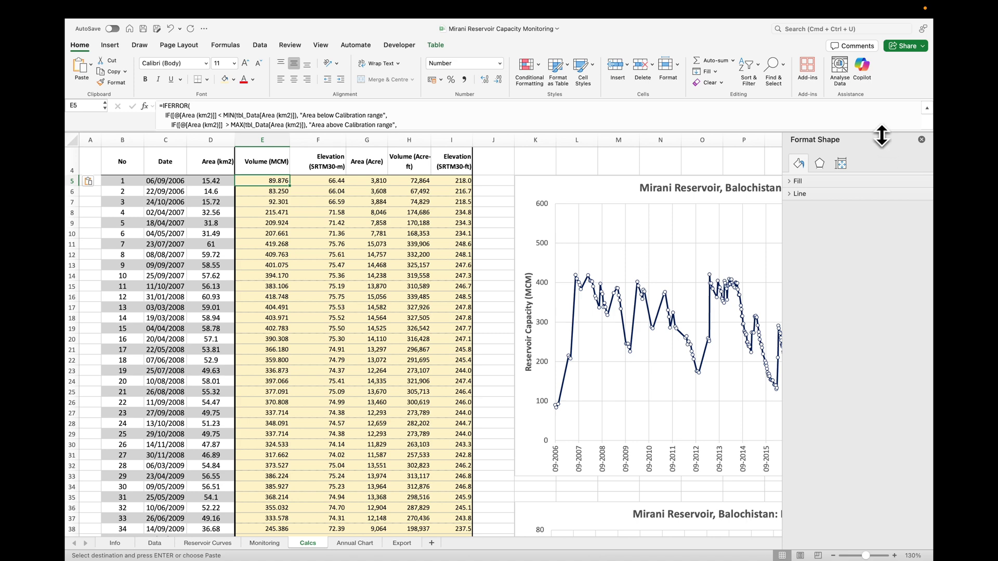
left_click_drag(882, 136, 885, 252)
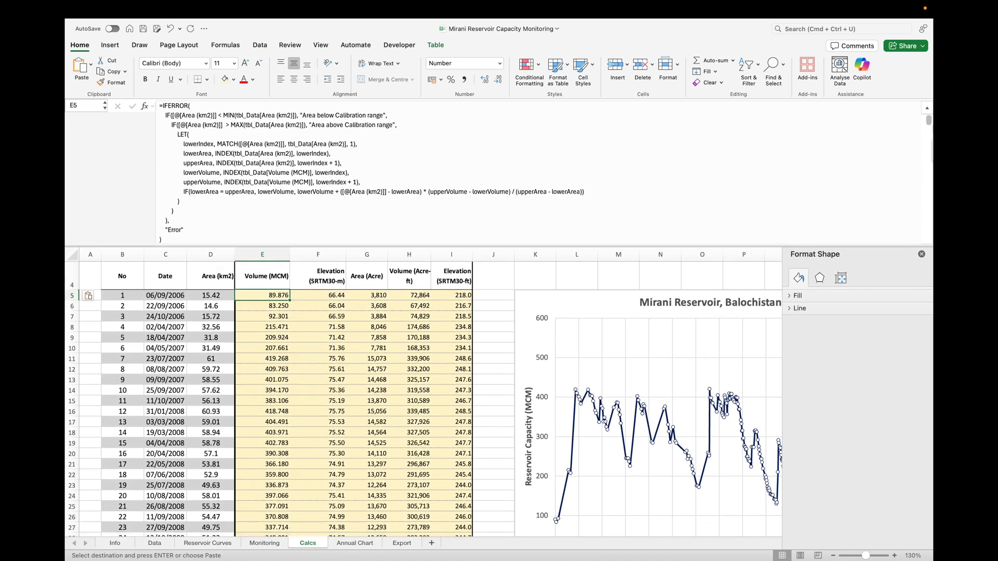
left_click(927, 108)
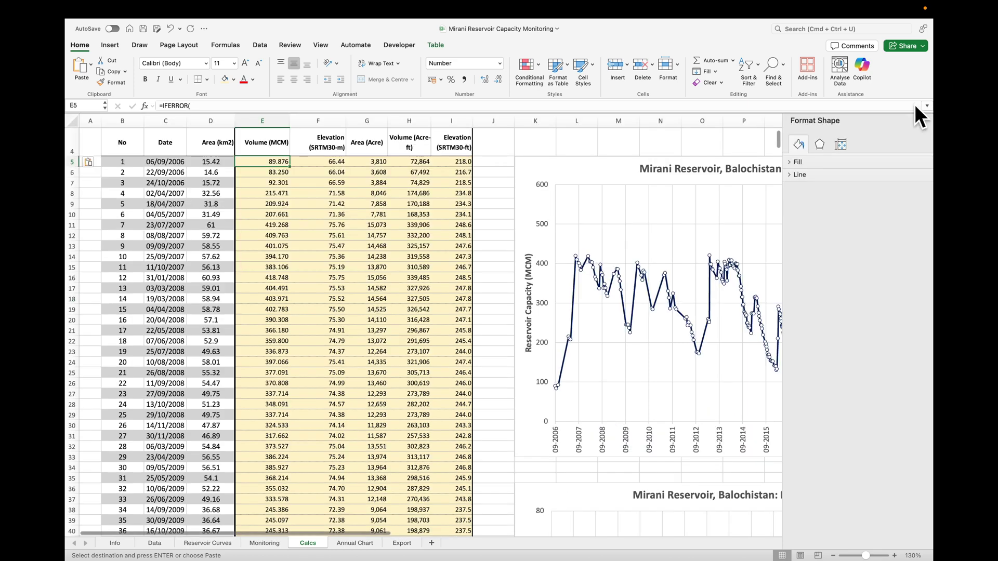
left_click(214, 164)
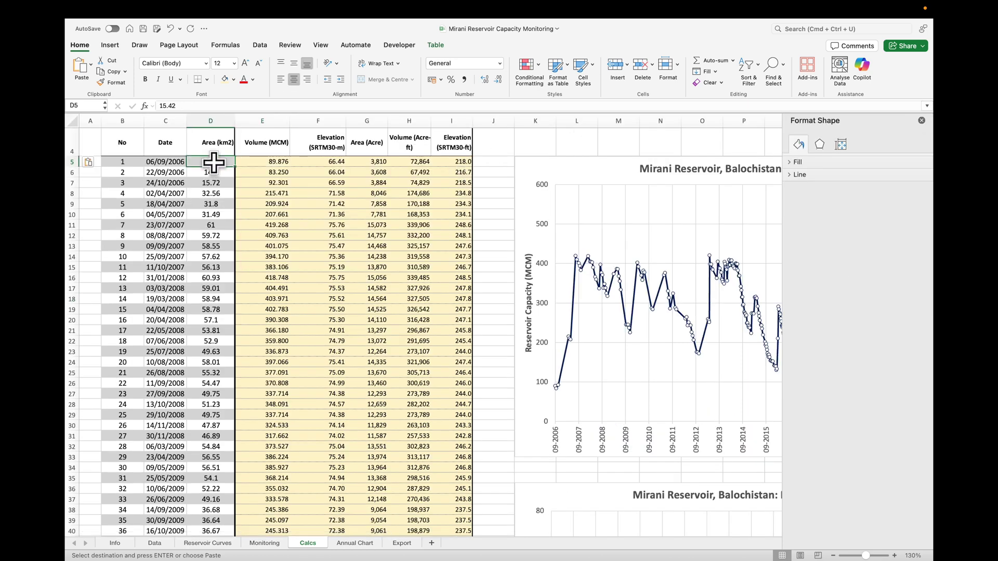
scroll(291, 174, "right", 10)
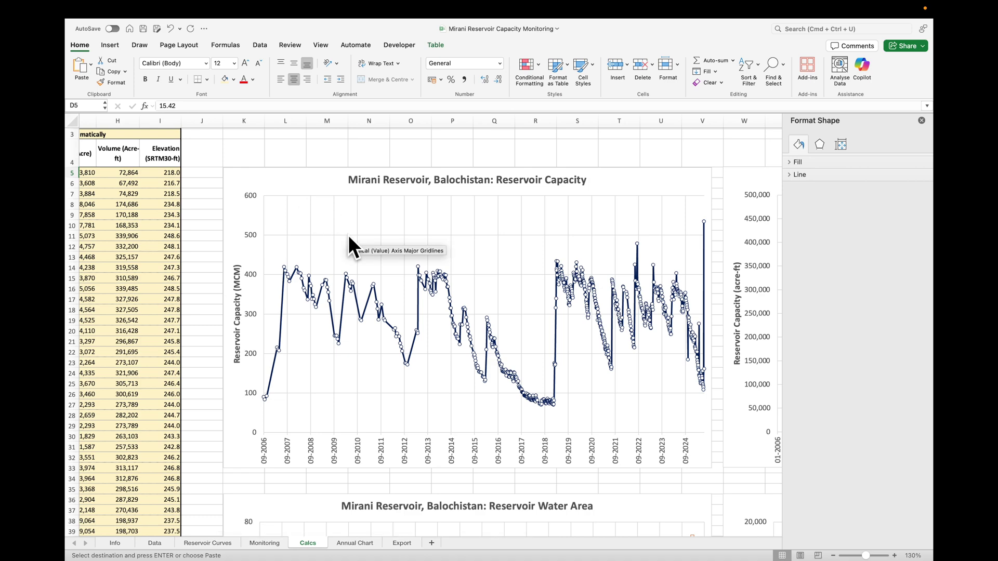
scroll(348, 235, "right", 10)
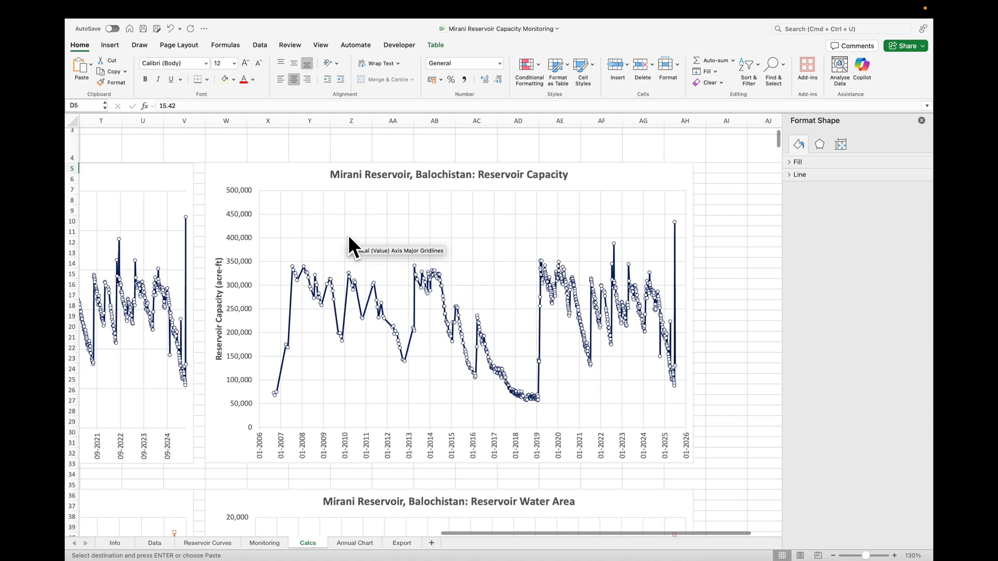
scroll(518, 295, "right", 1)
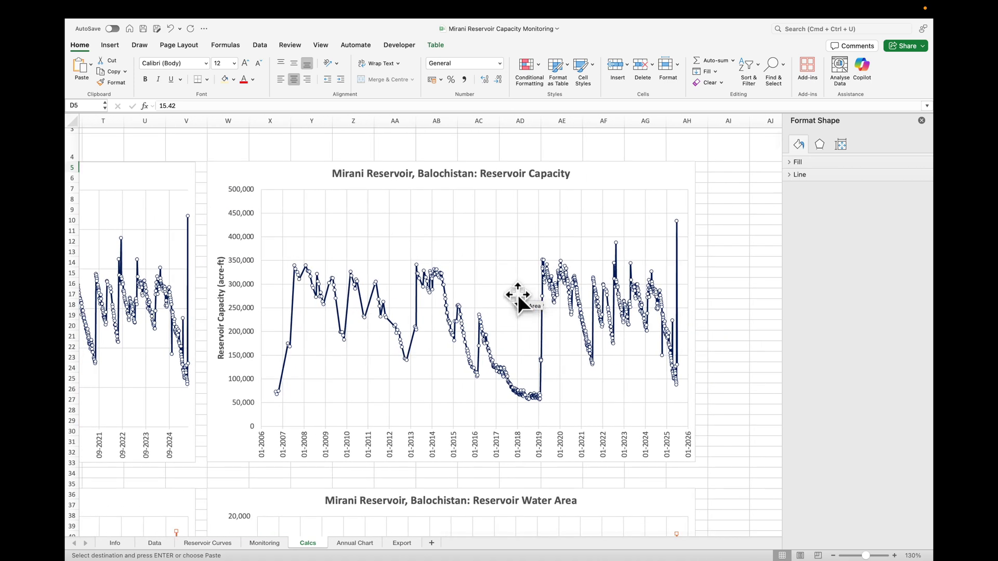
scroll(517, 294, "left", 10)
scroll(516, 293, "down", 10)
scroll(517, 292, "right", 5)
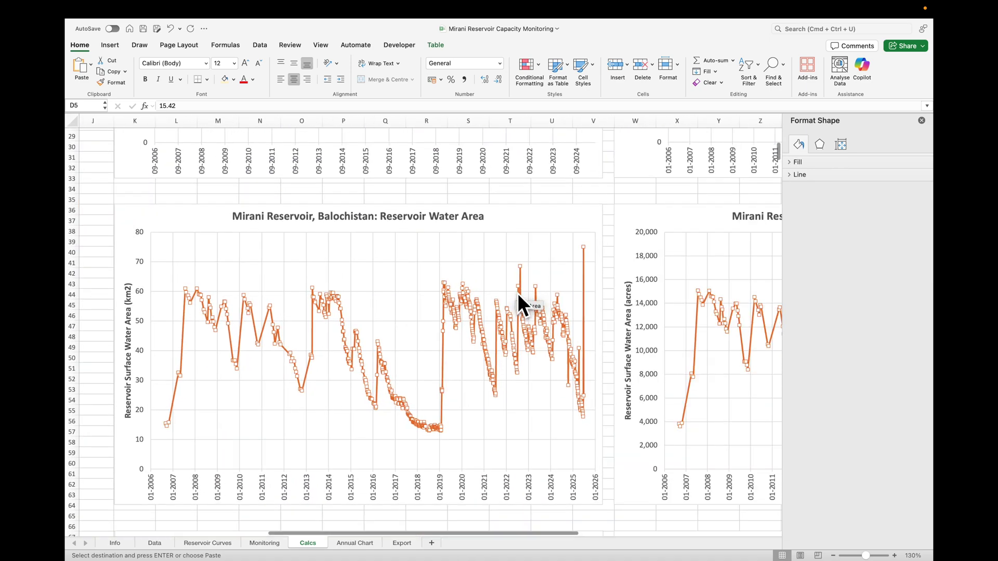
scroll(517, 292, "left", 1)
scroll(517, 292, "down", 1)
scroll(550, 295, "right", 10)
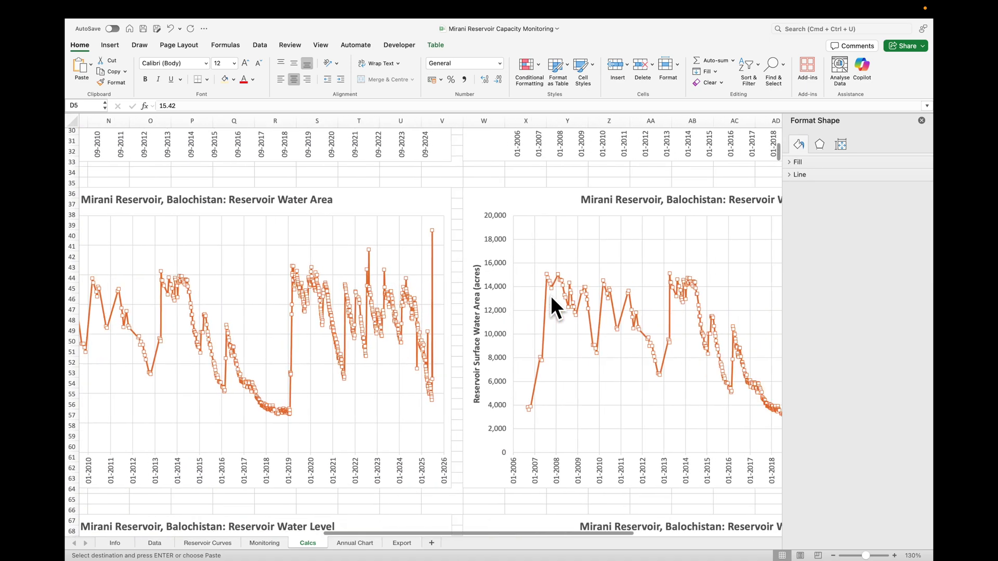
scroll(551, 295, "left", 10)
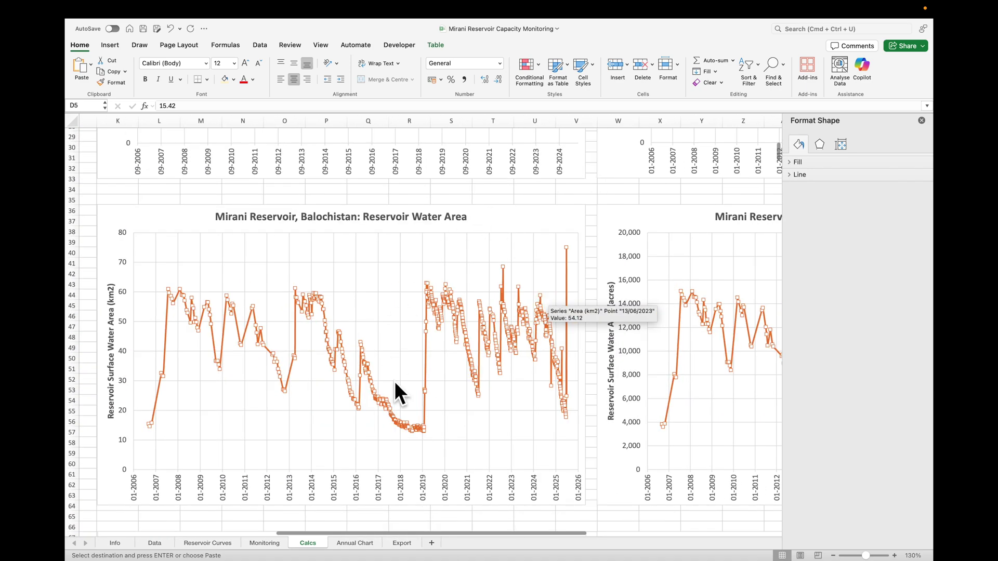
scroll(441, 387, "right", 7)
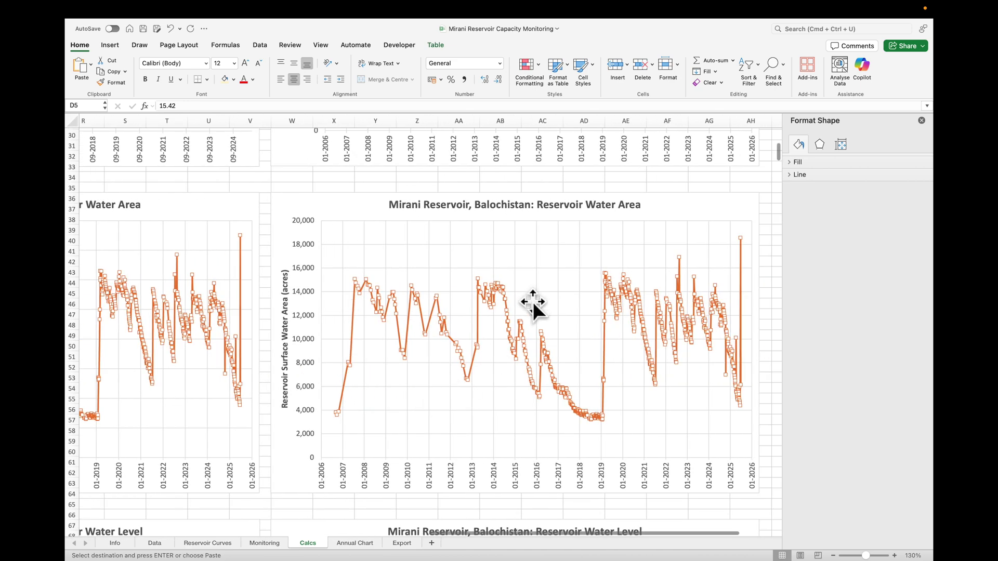
scroll(533, 306, "left", 1)
scroll(534, 306, "left", 8)
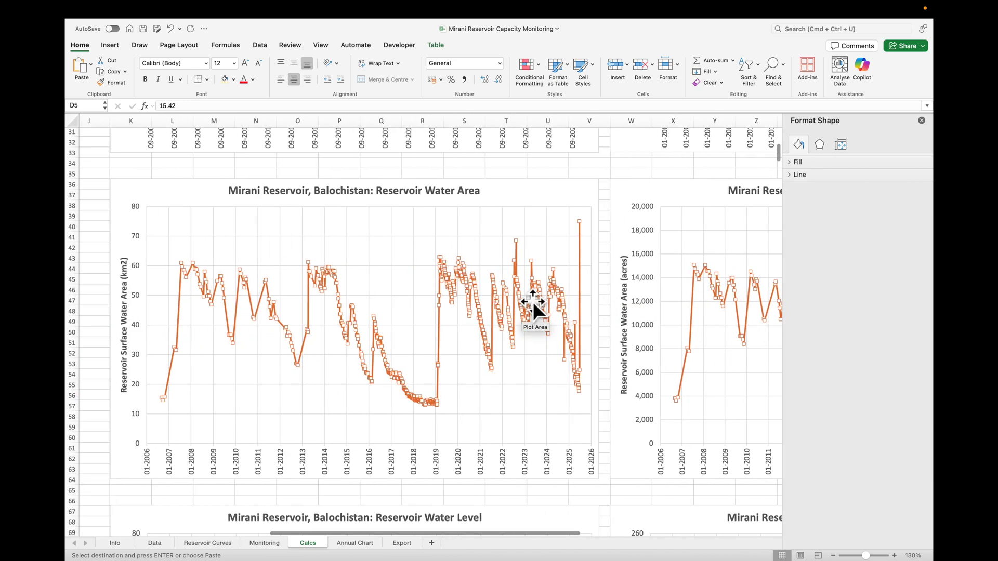
scroll(534, 306, "down", 10)
scroll(533, 301, "down", 2)
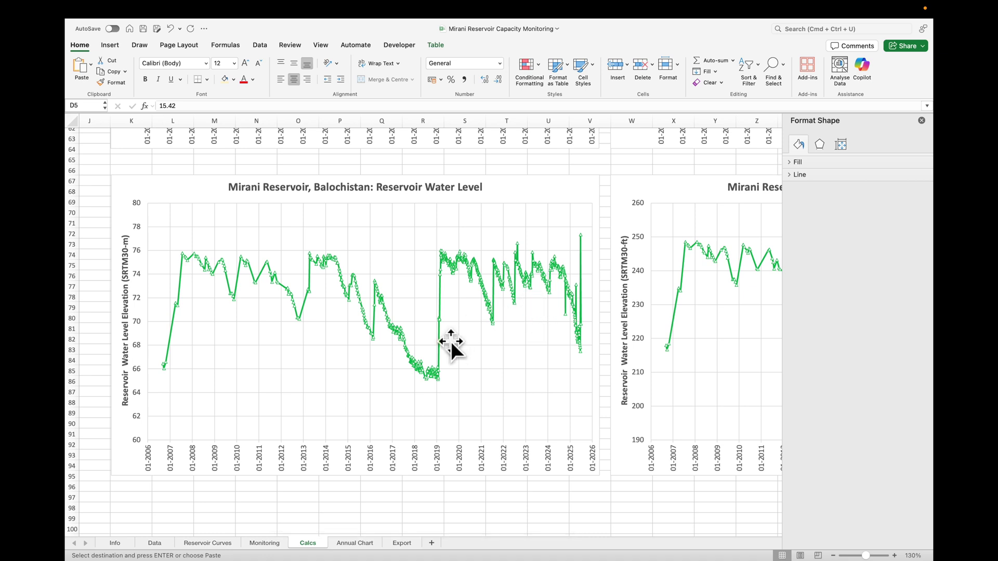
mouse_move(436, 379)
scroll(437, 379, "right", 1)
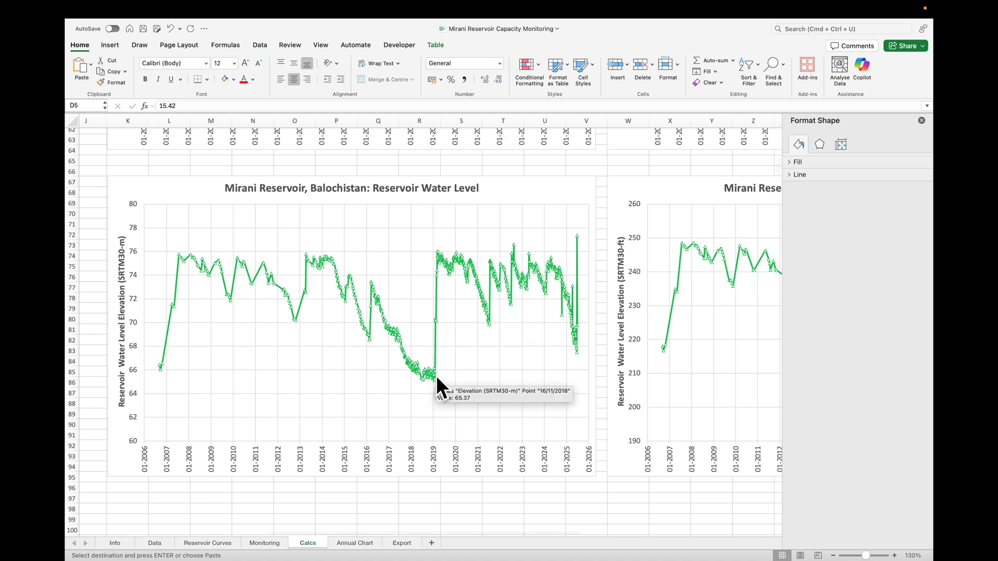
scroll(436, 377, "right", 10)
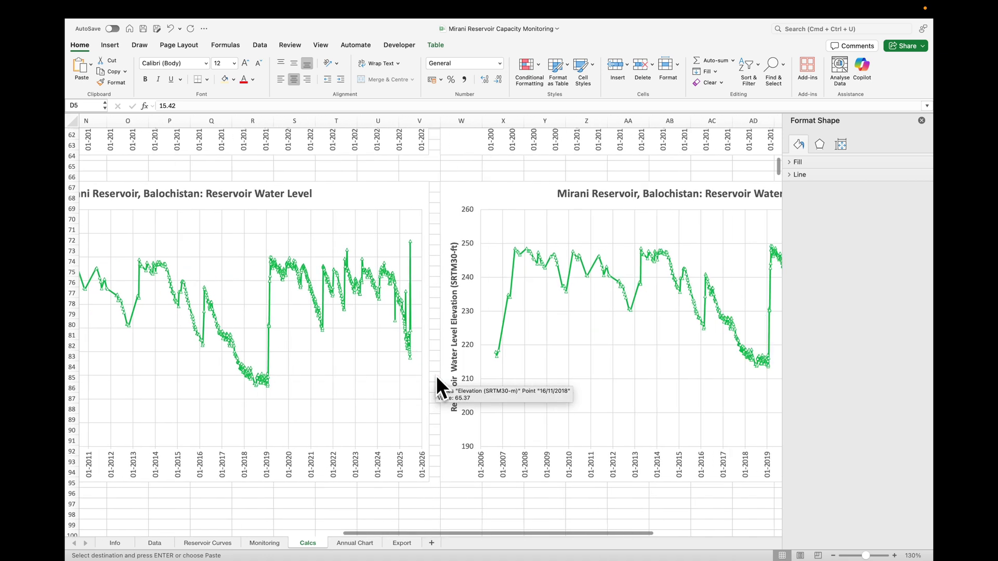
scroll(435, 376, "up", 20)
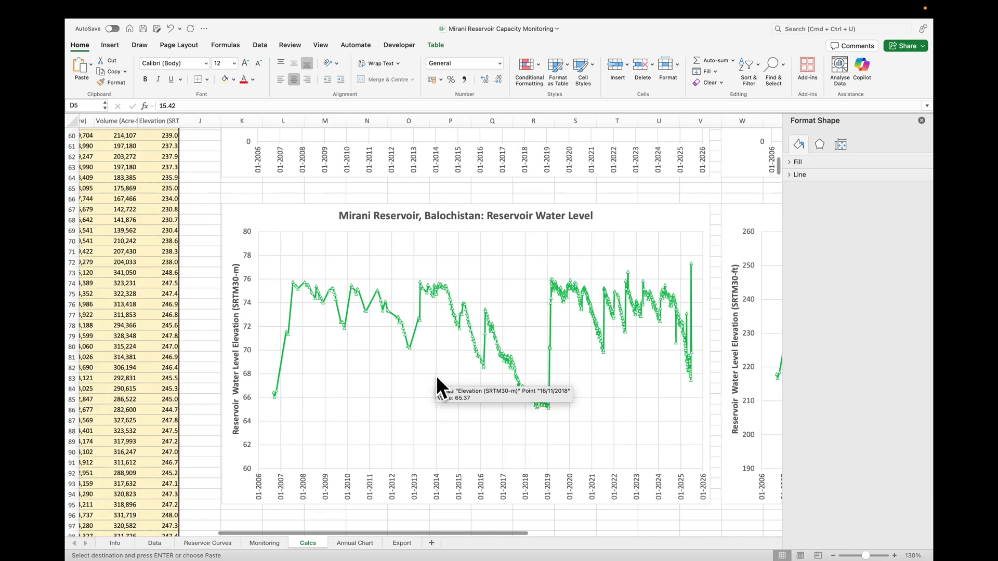
scroll(439, 375, "left", 8)
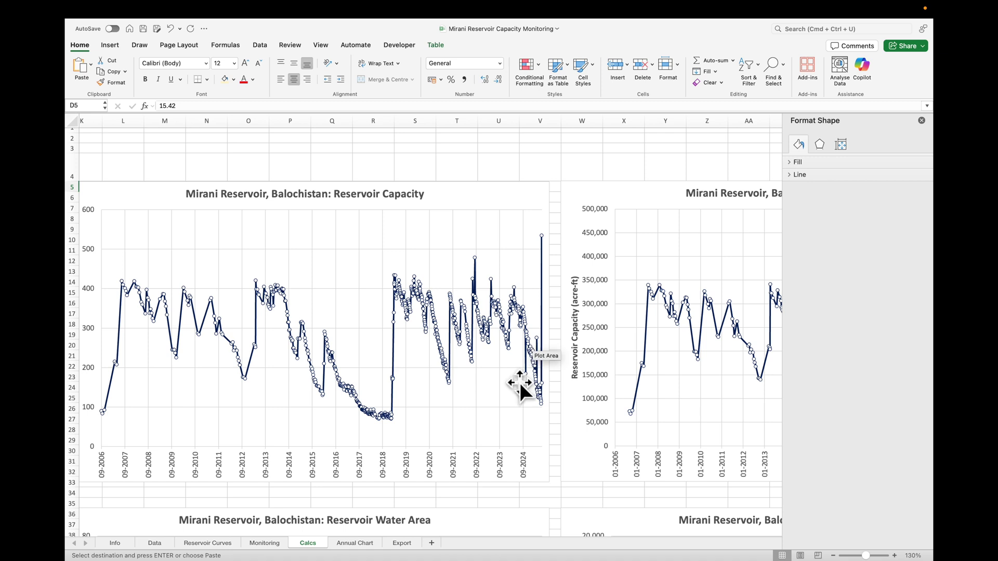
mouse_move(541, 237)
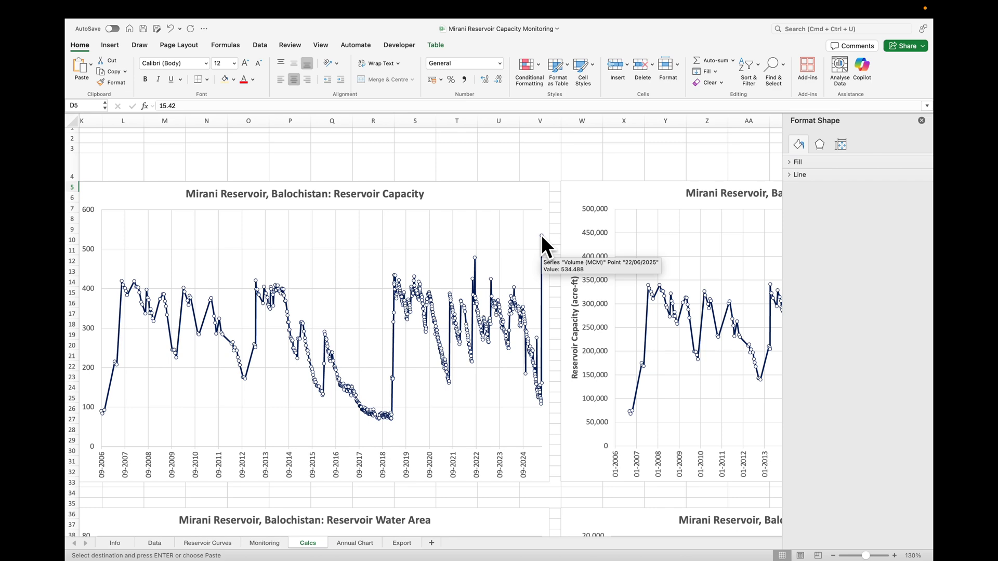
scroll(473, 284, "left", 10)
Step: Delete the 22/06/2025 outlier row from the Calcs table
left_click(191, 376)
key("ctrl+shift+Down")
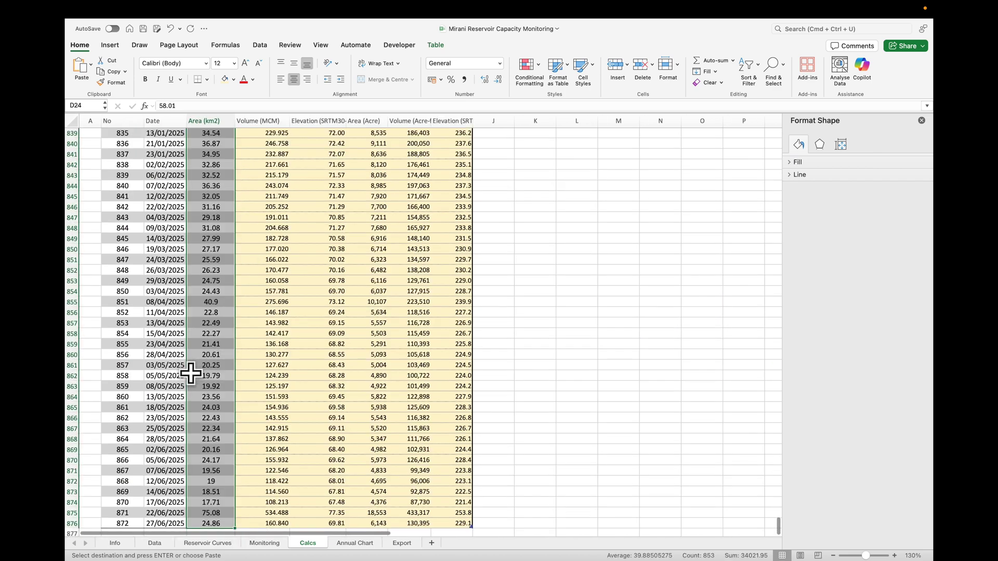
left_click(165, 391)
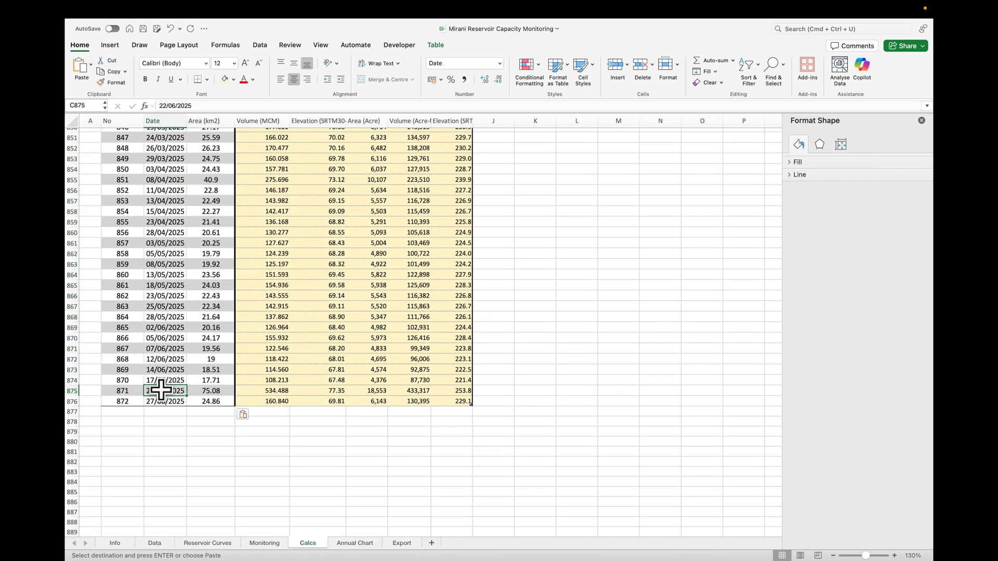
right_click(112, 391)
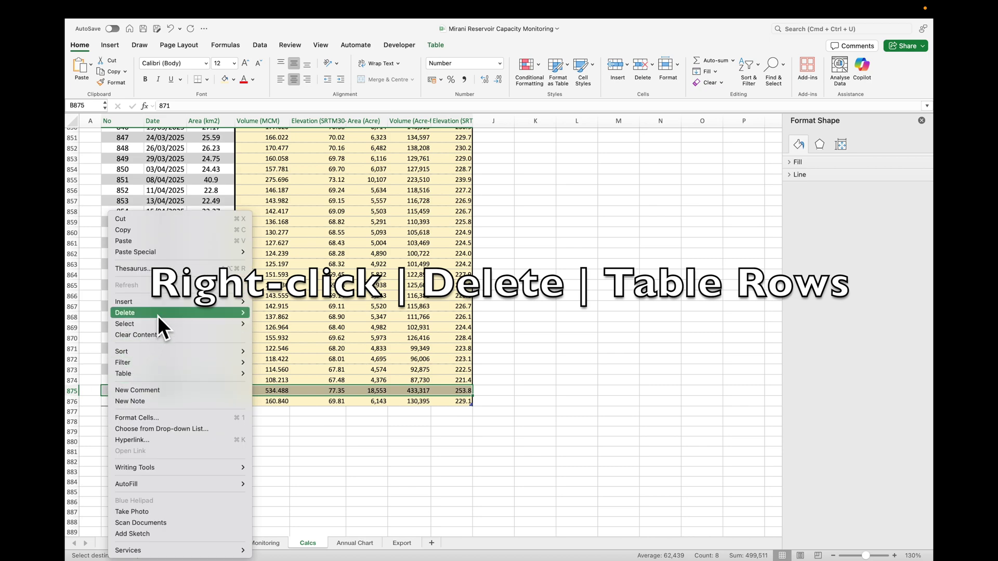
mouse_move(158, 316)
left_click(272, 320)
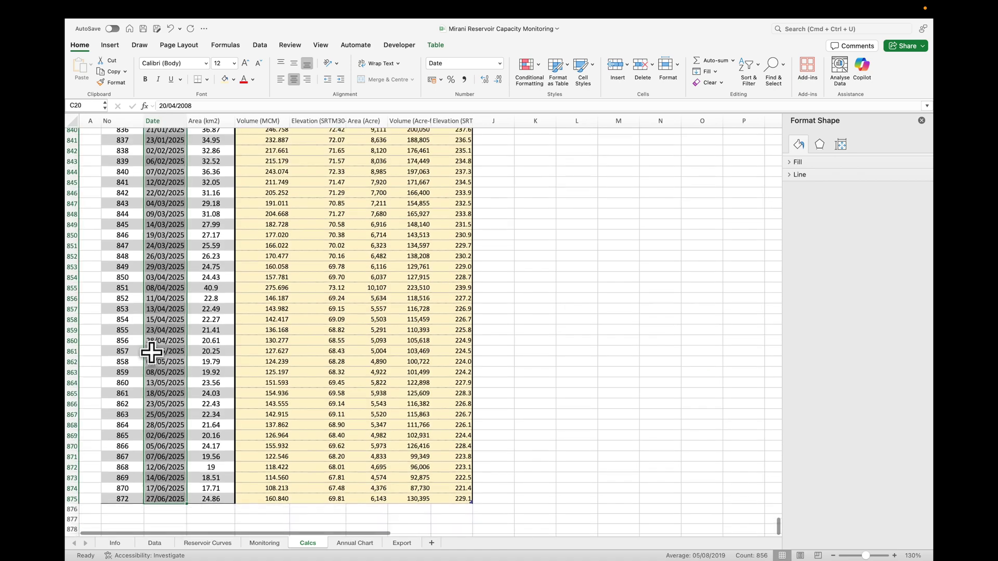
Step: Delete the next outlier row from the table
left_click(107, 412)
right_click(107, 413)
mouse_move(224, 311)
left_click(279, 326)
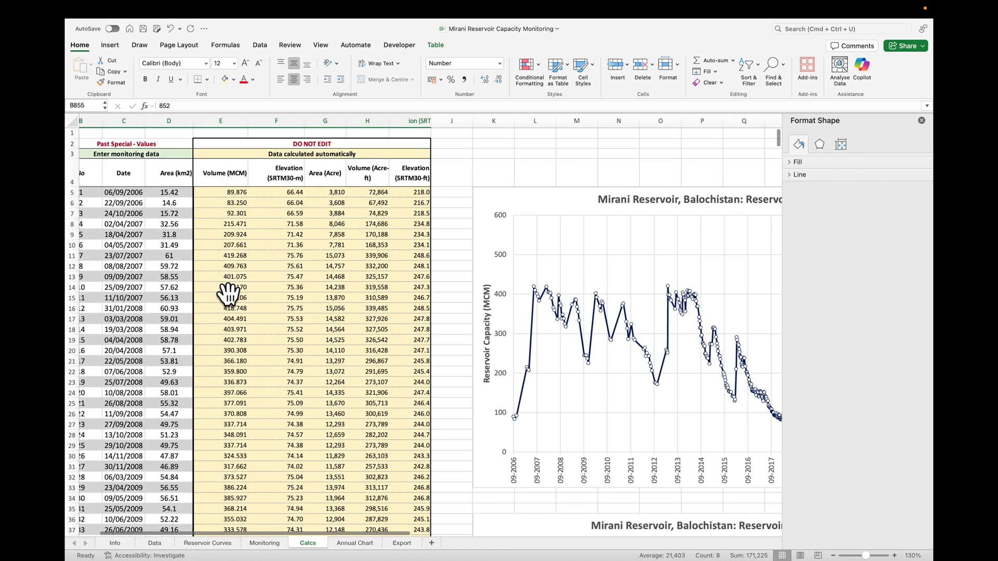
Step: Delete the 15/10/2024 outlier row of 184.677 MCM
scroll(229, 295, "right", 10)
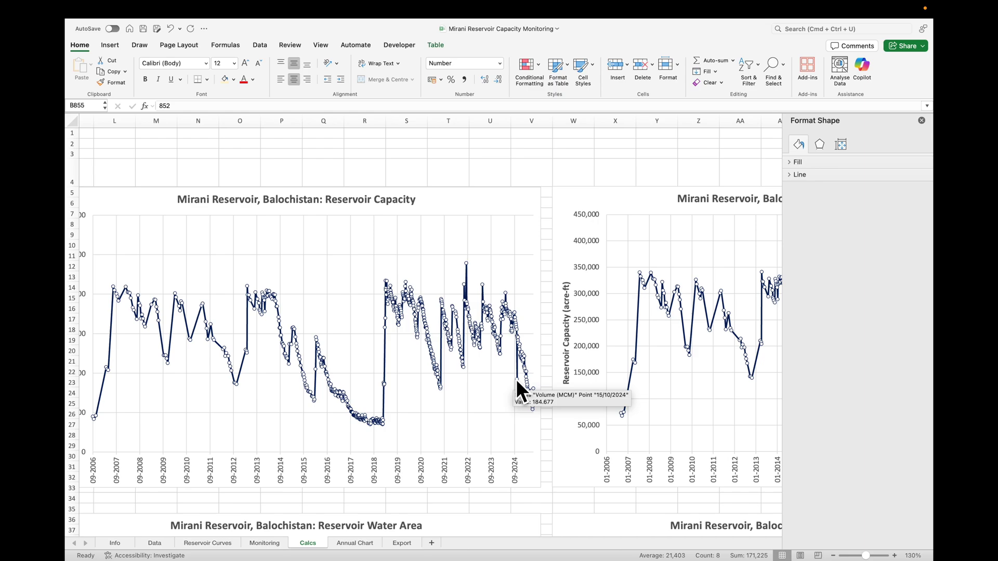
left_click(211, 356)
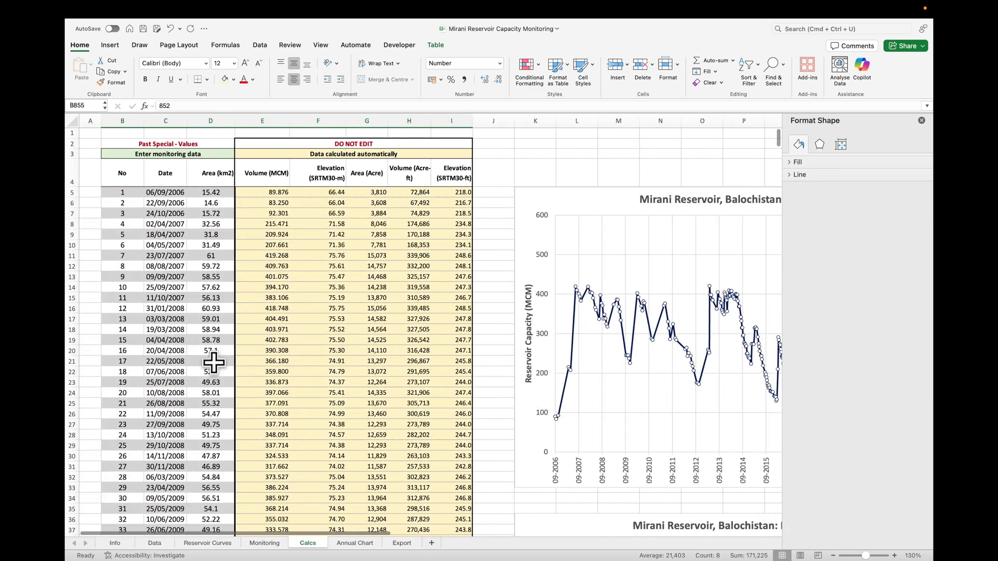
key("super+shift+Down")
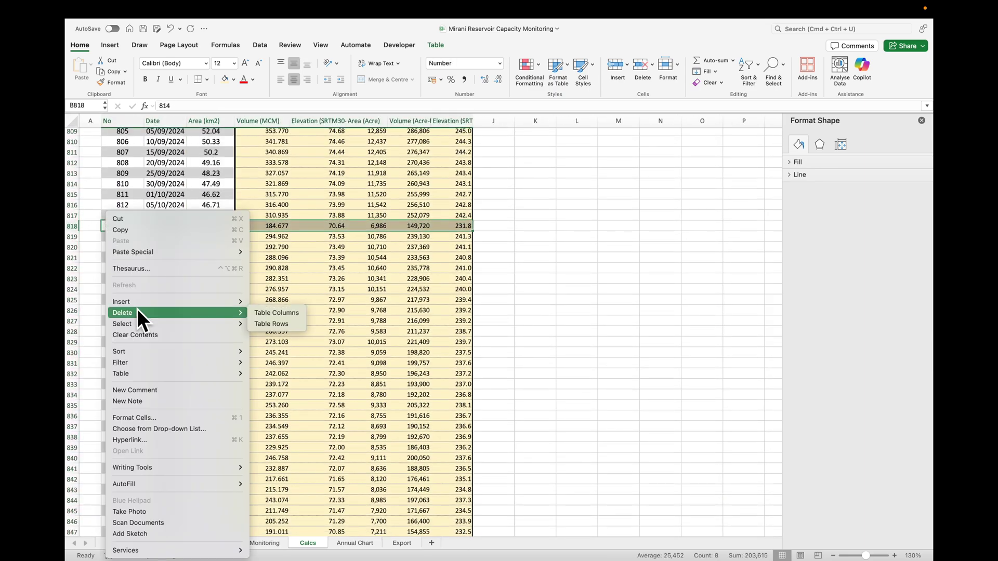
left_click(275, 325)
scroll(265, 292, "right", 10)
scroll(265, 291, "down", 2)
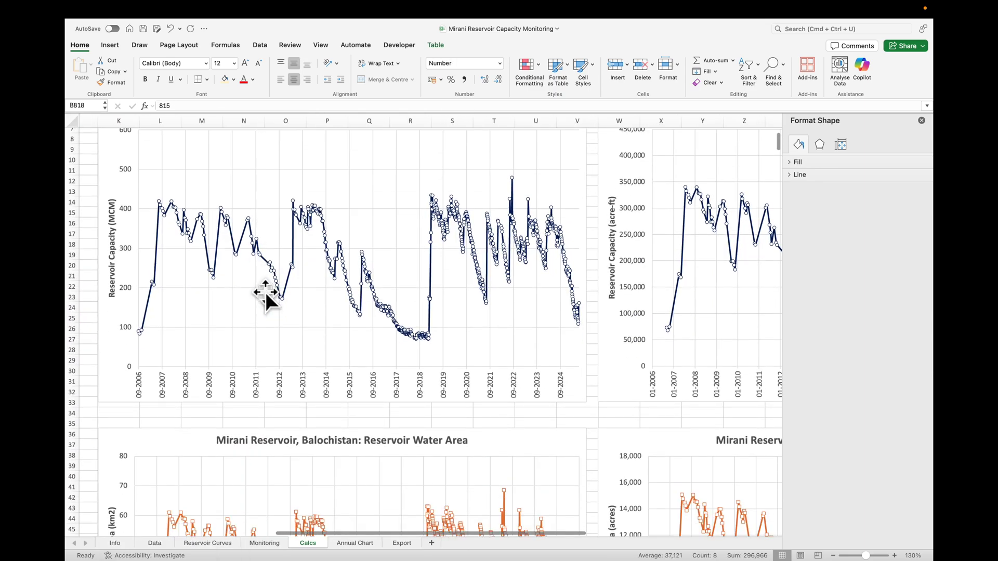
scroll(265, 291, "up", 3)
scroll(265, 291, "left", 10)
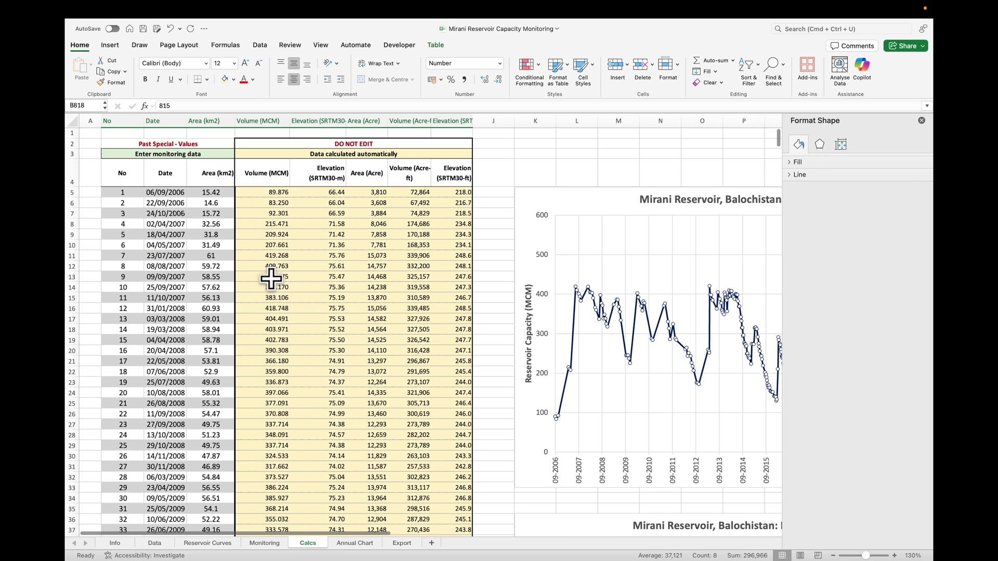
Step: Refresh all workbook data with Refresh All, then review the Annual Chart sheet
left_click(256, 43)
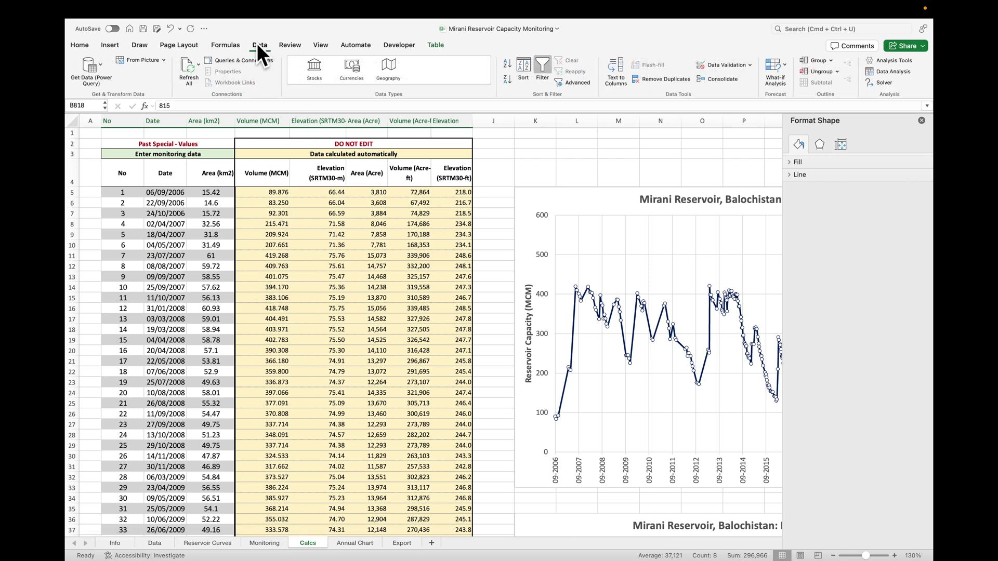
left_click(192, 67)
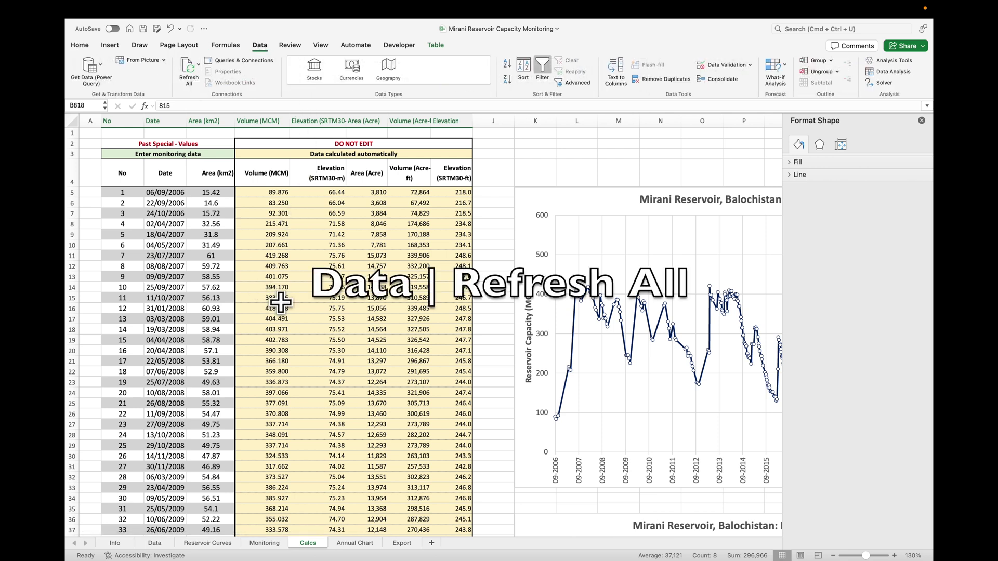
left_click(355, 543)
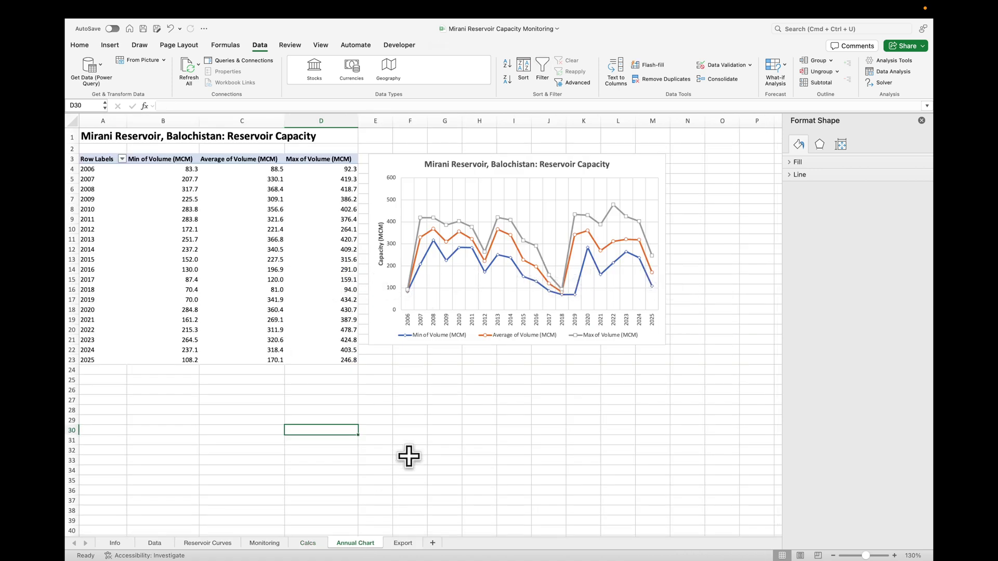
mouse_move(435, 243)
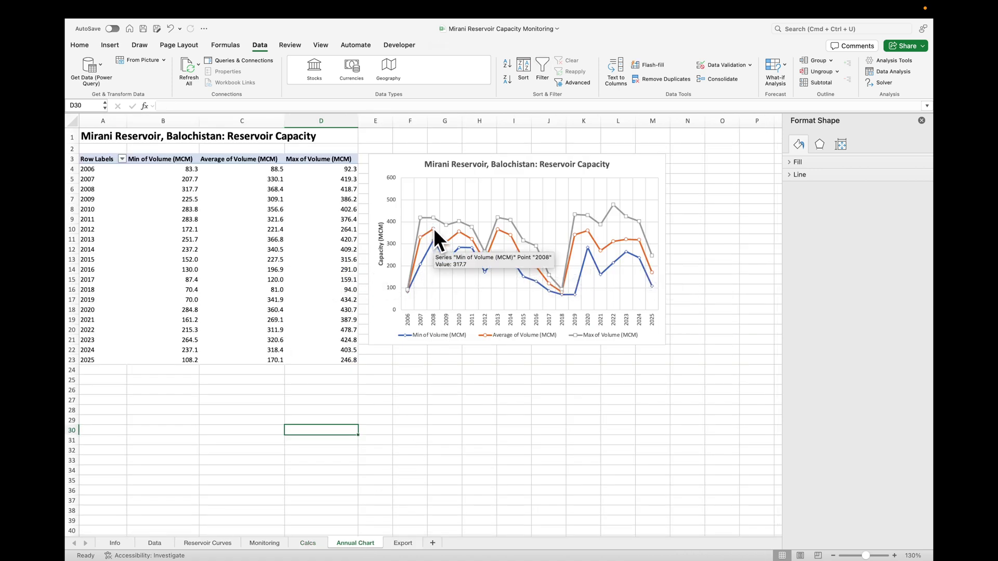
scroll(473, 407, "right", 1)
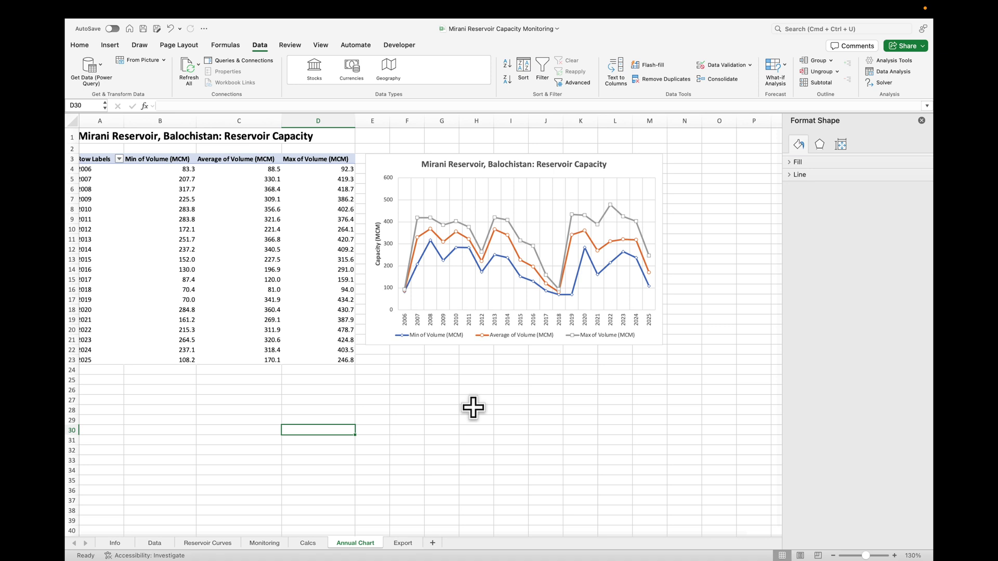
scroll(473, 407, "right", 10)
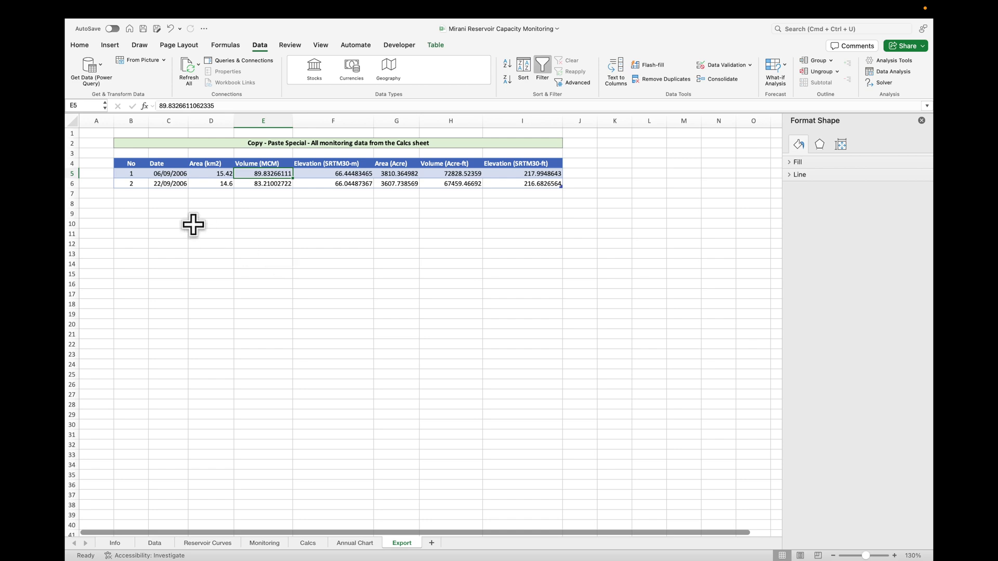
Step: Copy the full Calcs monitoring data block from B5 across to column H
left_click(308, 543)
key("ctrl+shift+Down")
left_click_drag(122, 193, 447, 213)
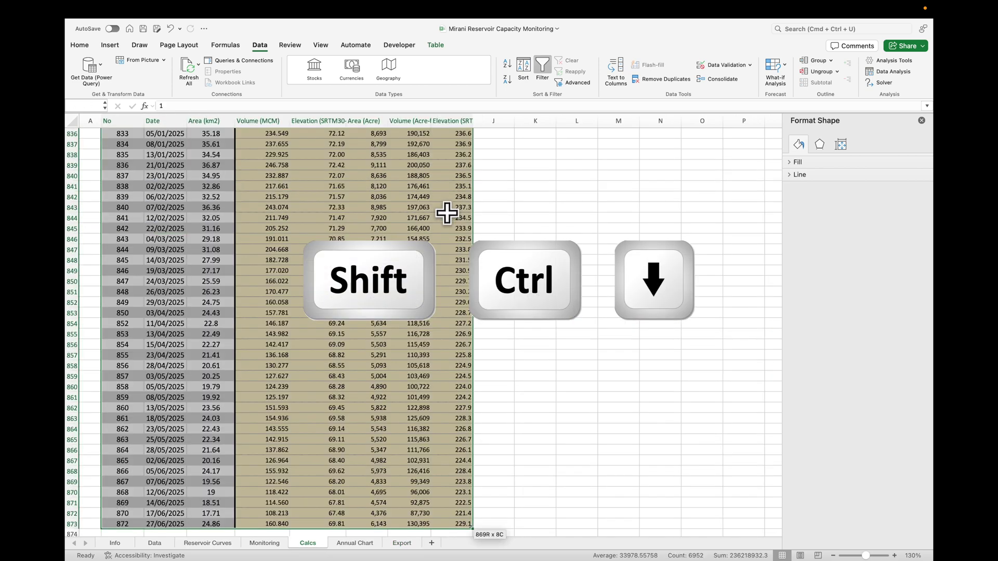
key("ctrl+c")
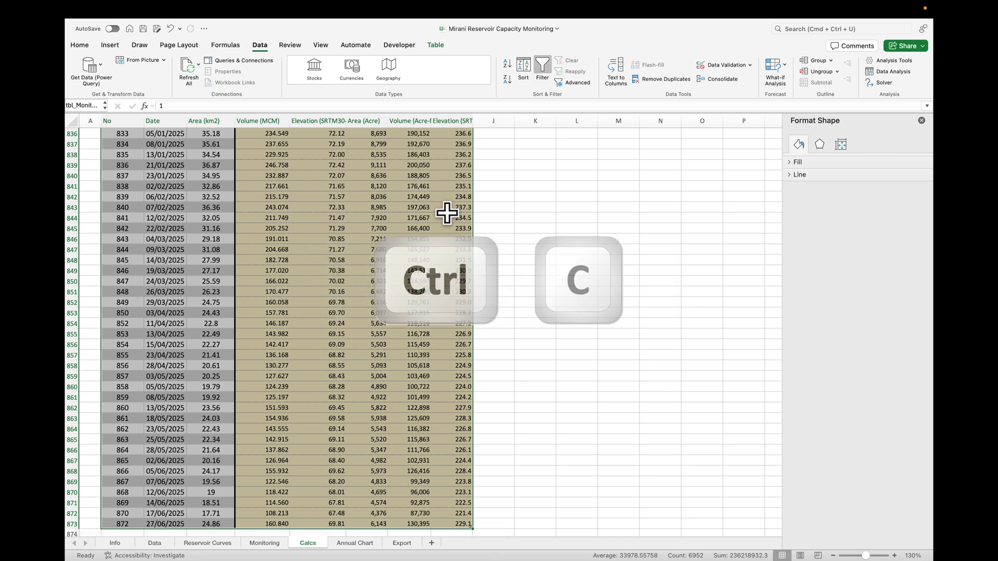
scroll(447, 213, "up", 20)
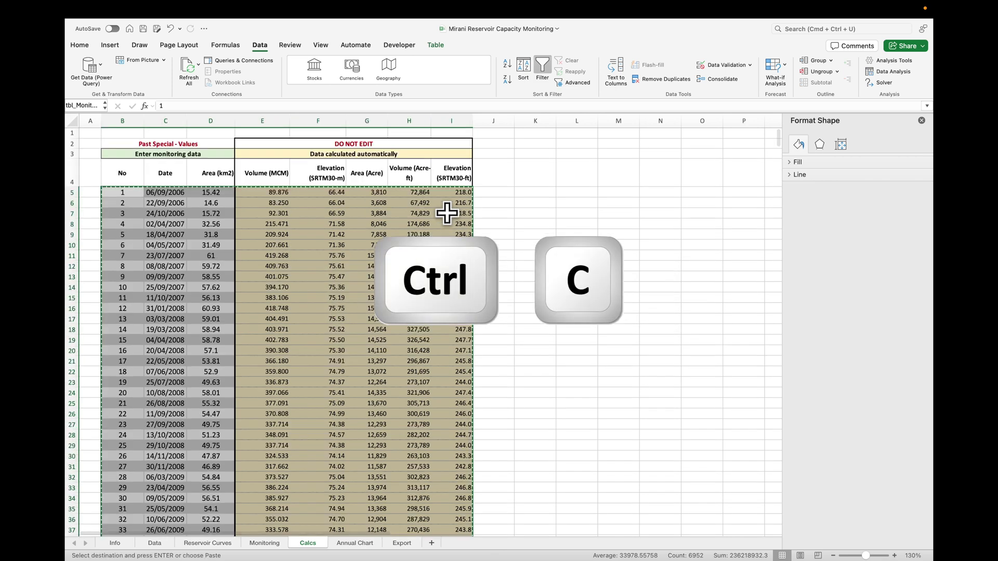
Step: Paste the copied data as values at Export cell B5 and check it
left_click(405, 543)
left_click(133, 174)
right_click(133, 174)
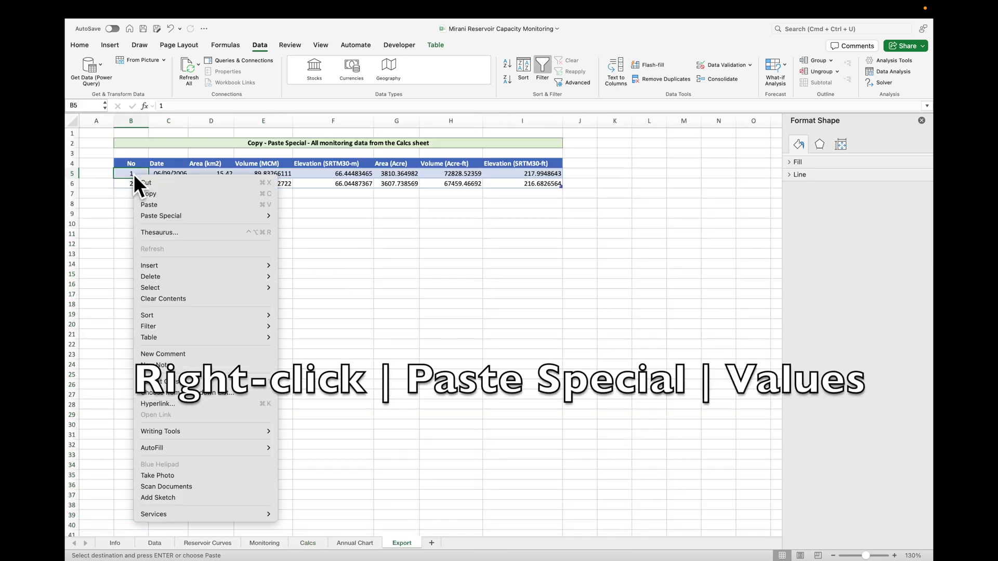
mouse_move(166, 218)
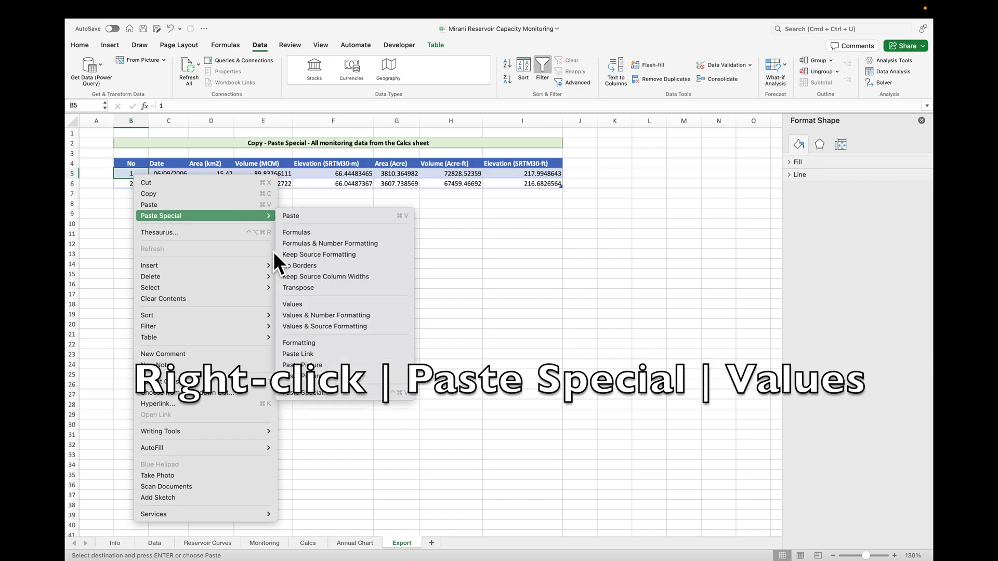
left_click(301, 299)
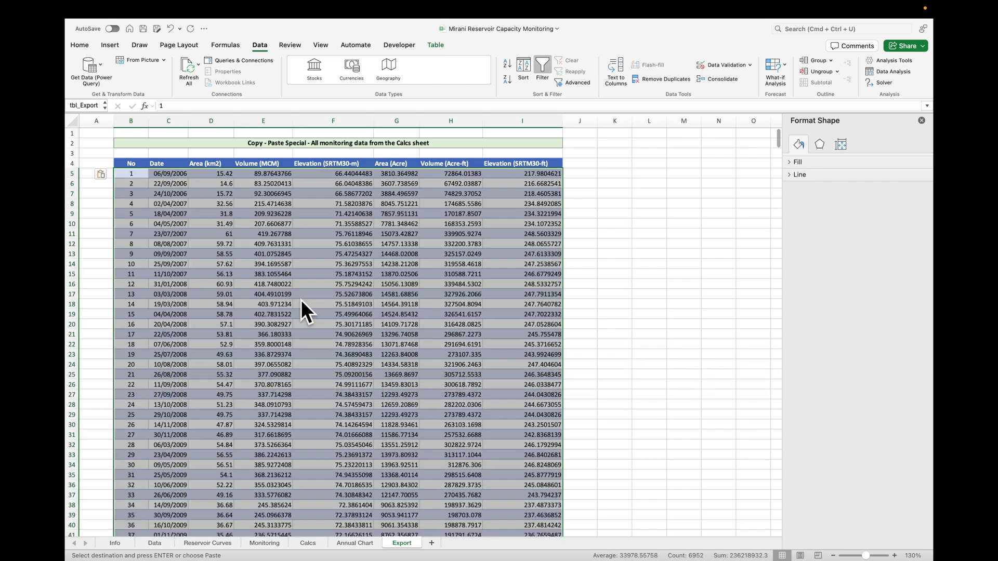
scroll(301, 300, "down", 20)
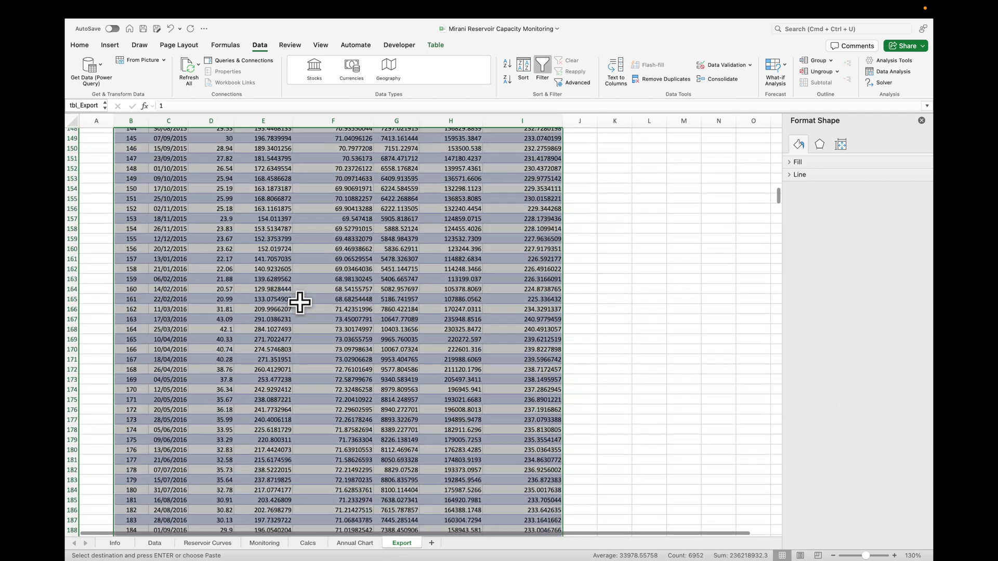
scroll(300, 303, "down", 20)
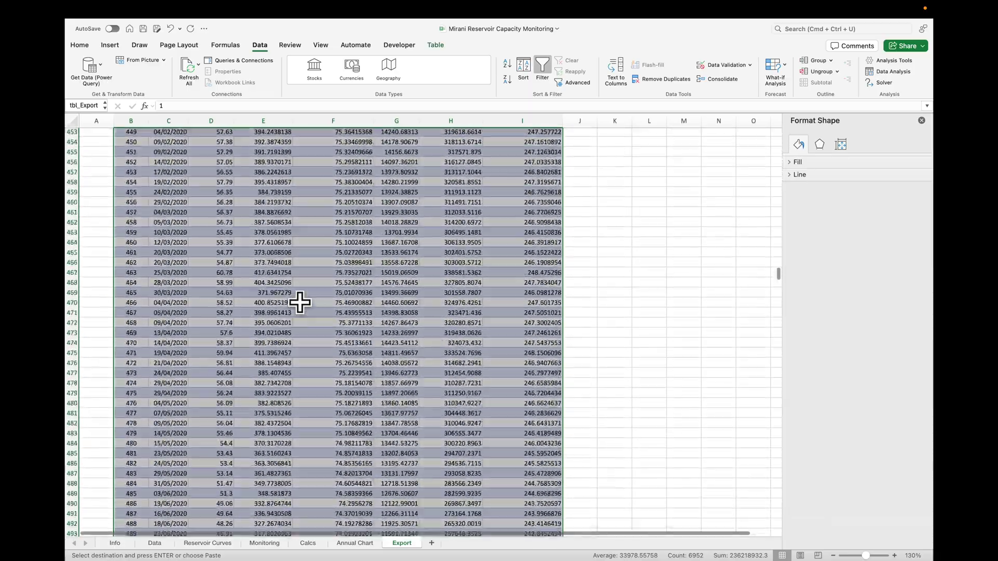
scroll(300, 302, "down", 20)
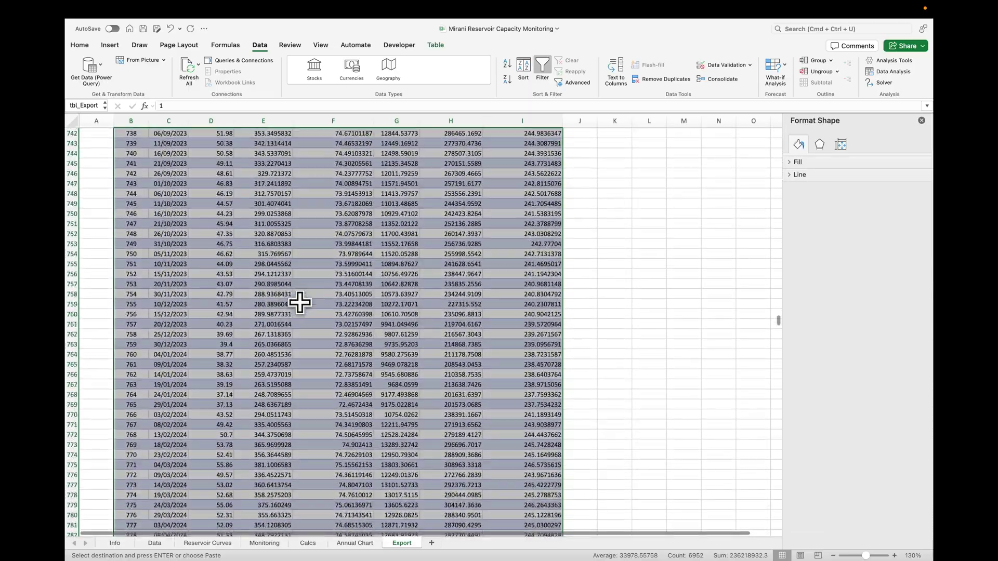
scroll(300, 303, "down", 12)
scroll(299, 303, "up", 20)
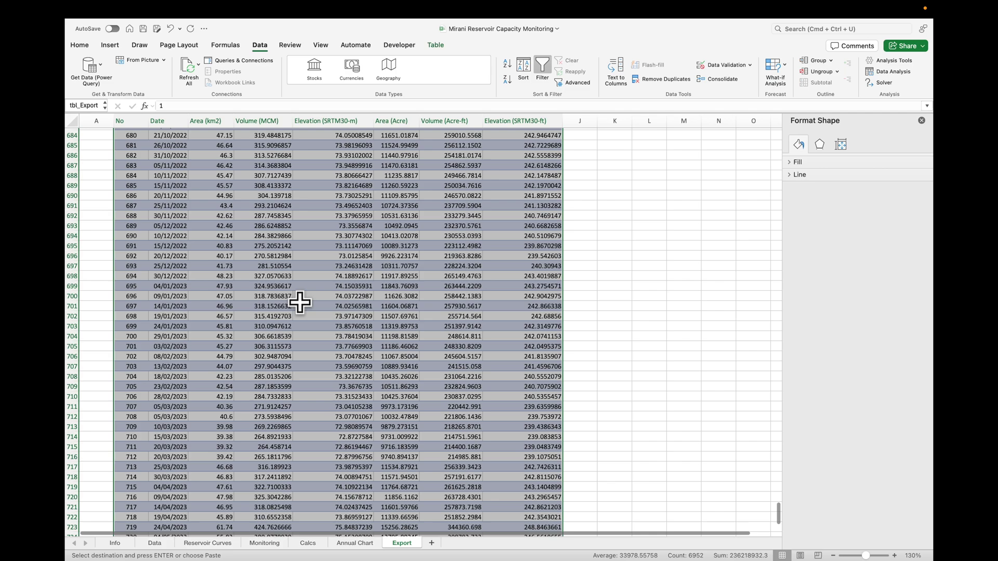
scroll(300, 303, "up", 20)
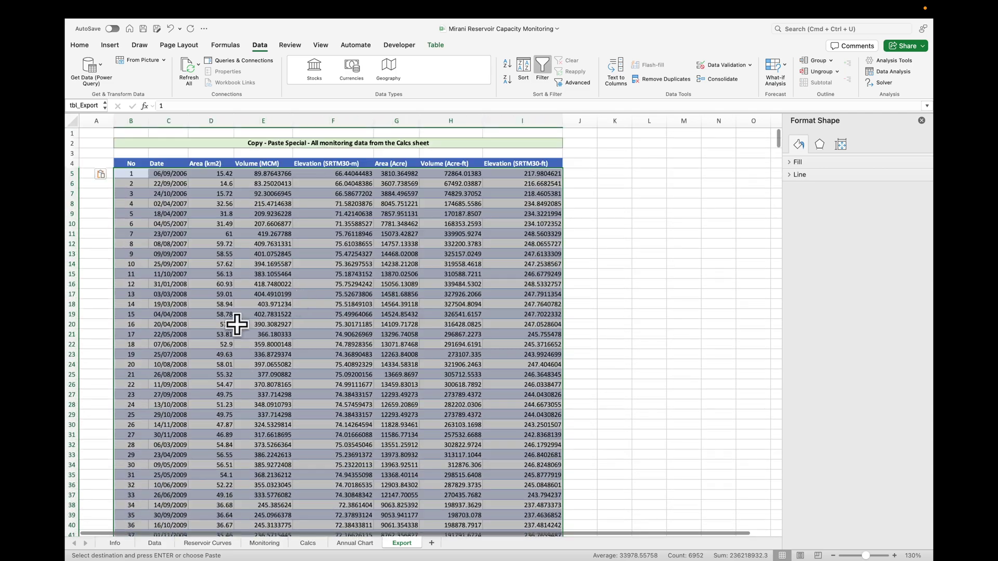
left_click(222, 335)
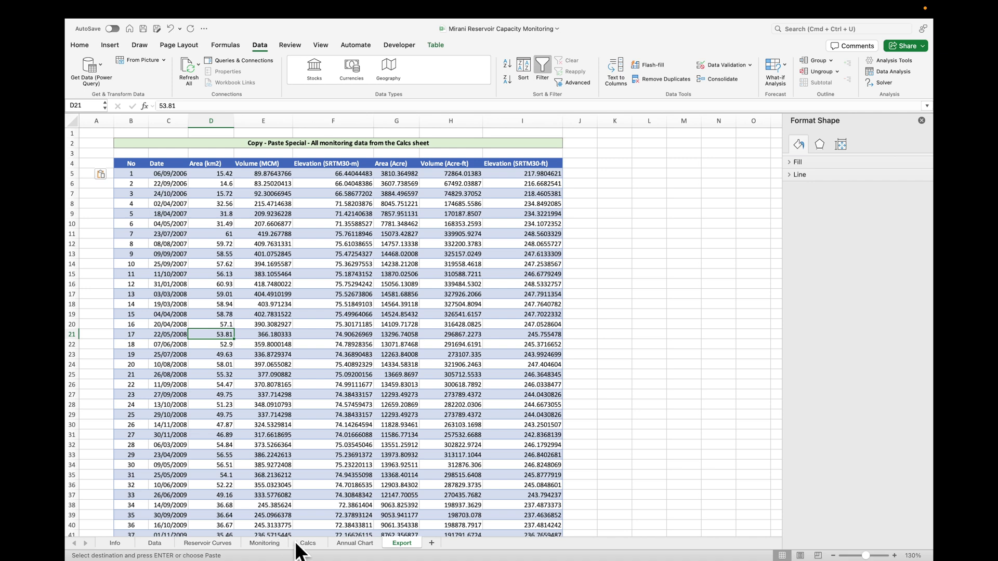
Step: Return to the Calcs sheet to view the Mirani Reservoir capacity chart
left_click(296, 544)
scroll(416, 423, "down", 1)
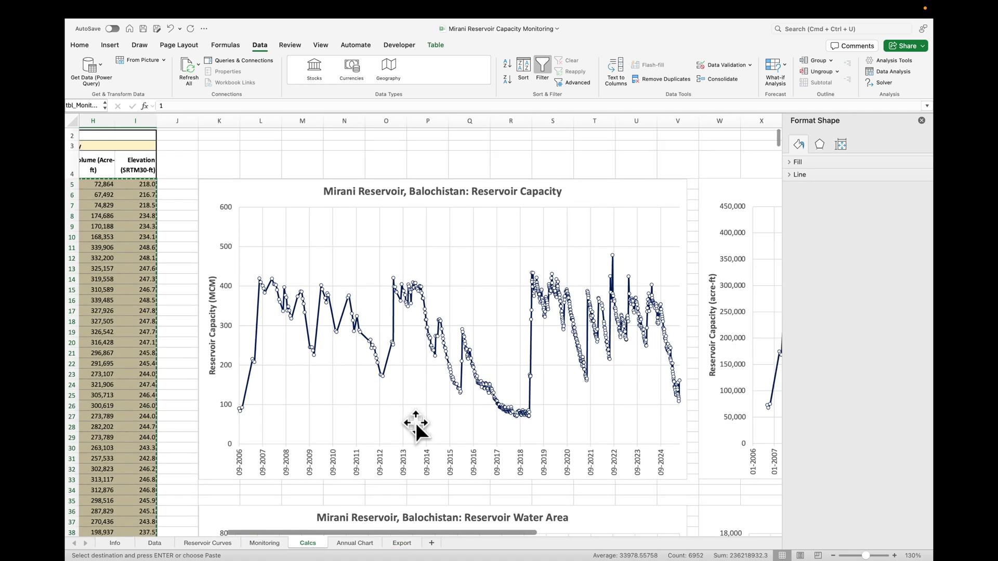